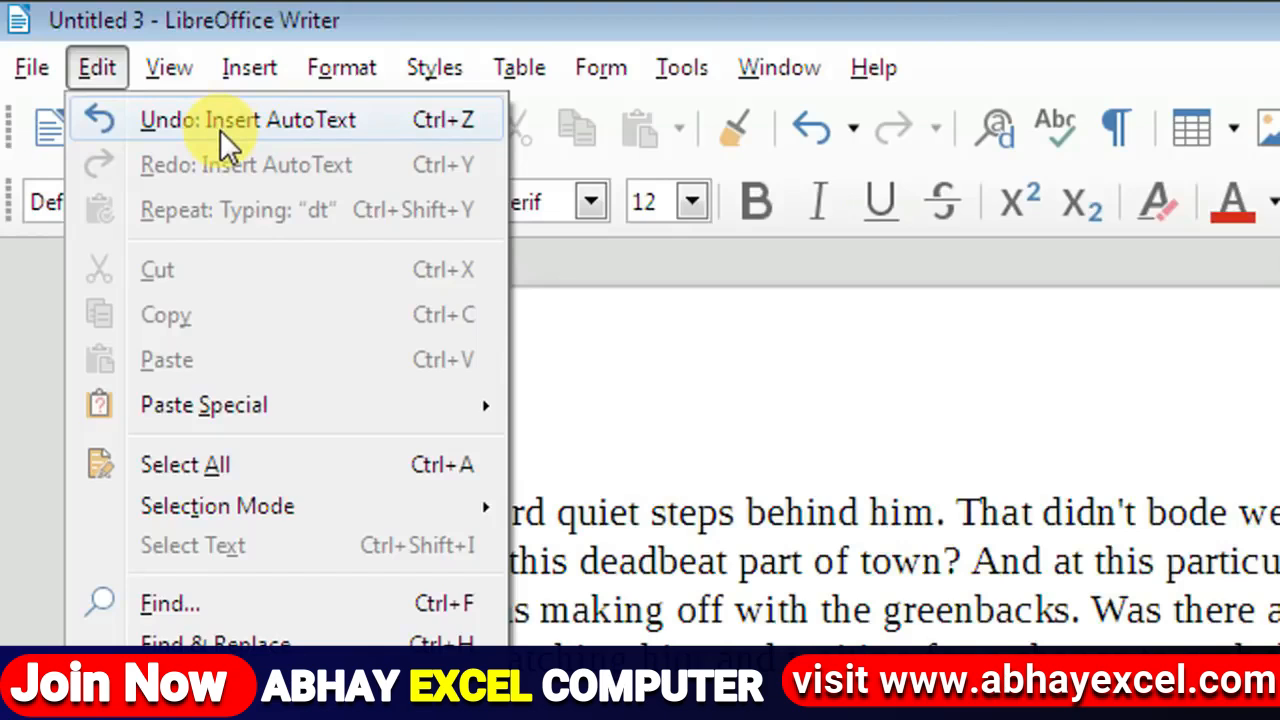
Step: Undo the AutoText insertion and then the typed 'dt', leaving the page empty
left_click(308, 131)
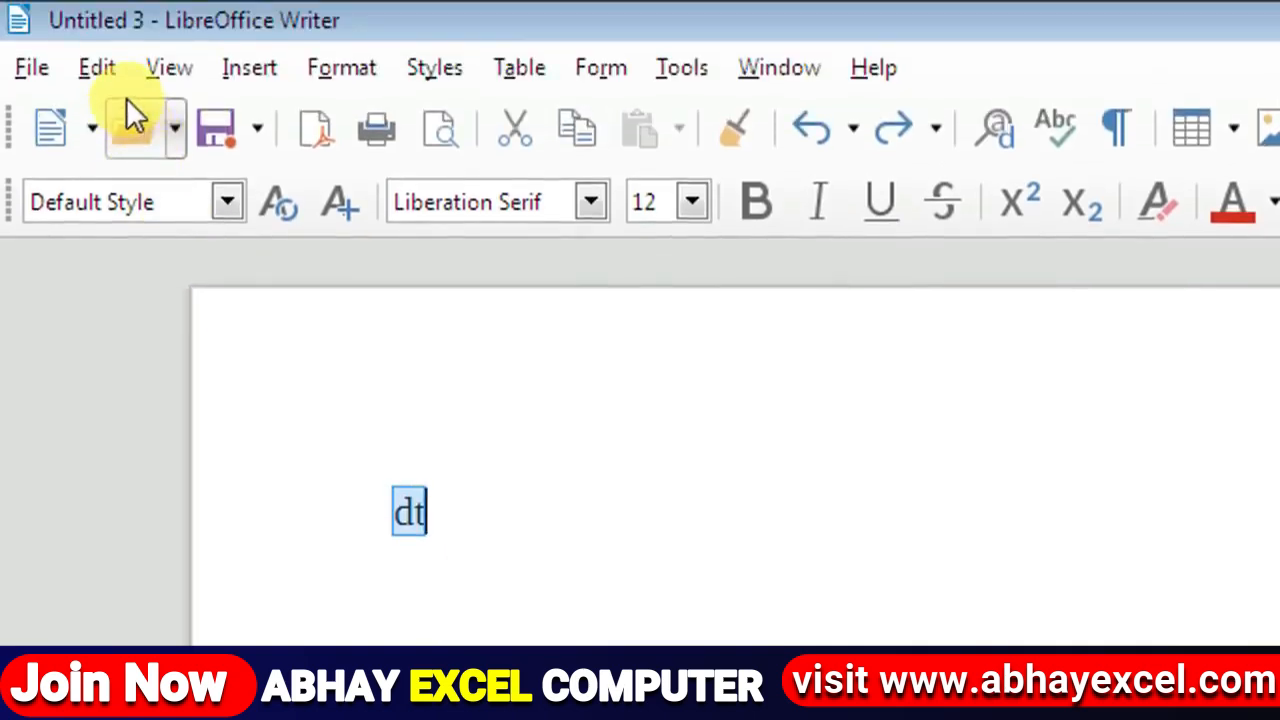
left_click(110, 78)
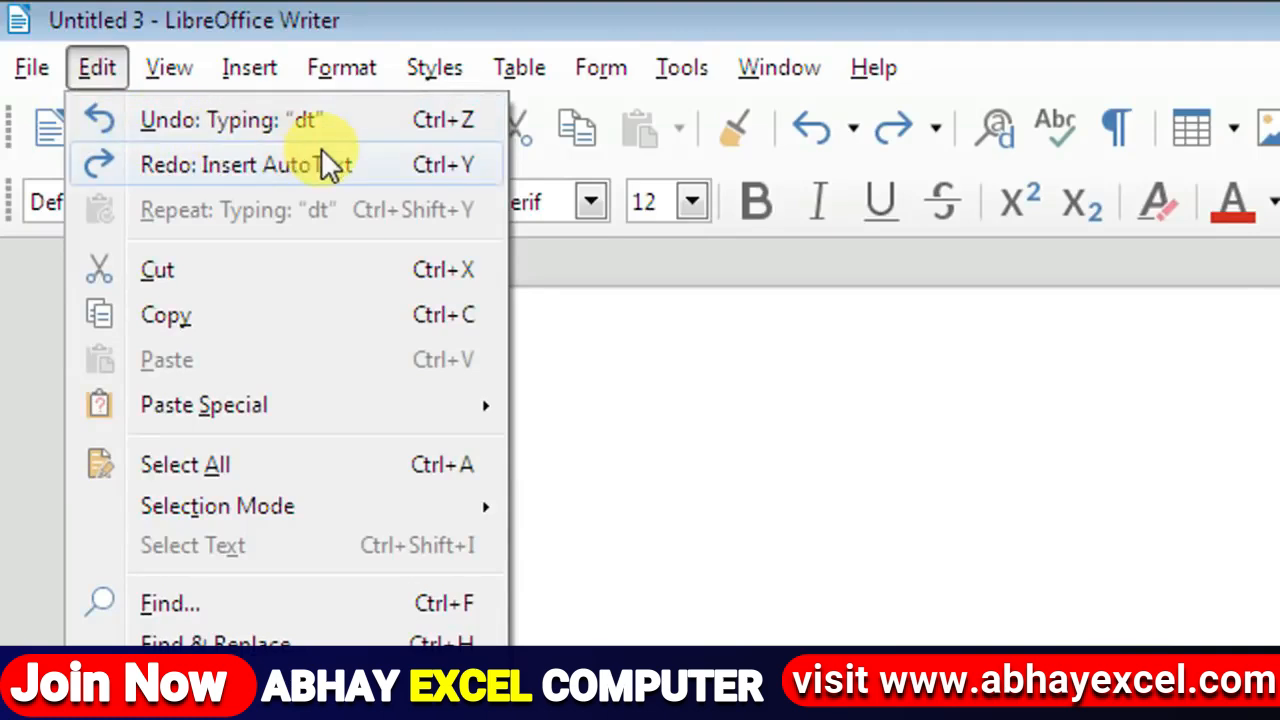
left_click(351, 129)
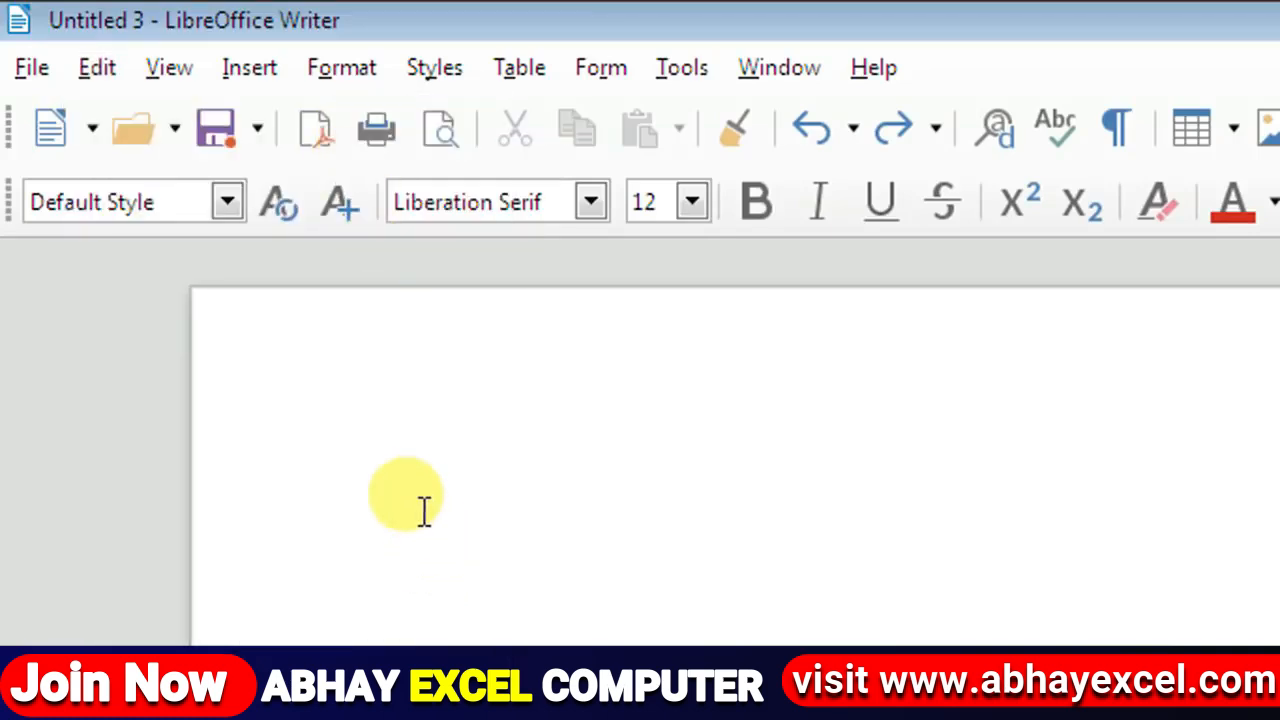
Step: Redo the 'dt' typing and the AutoText insertion to restore the story, then deselect it
left_click(117, 75)
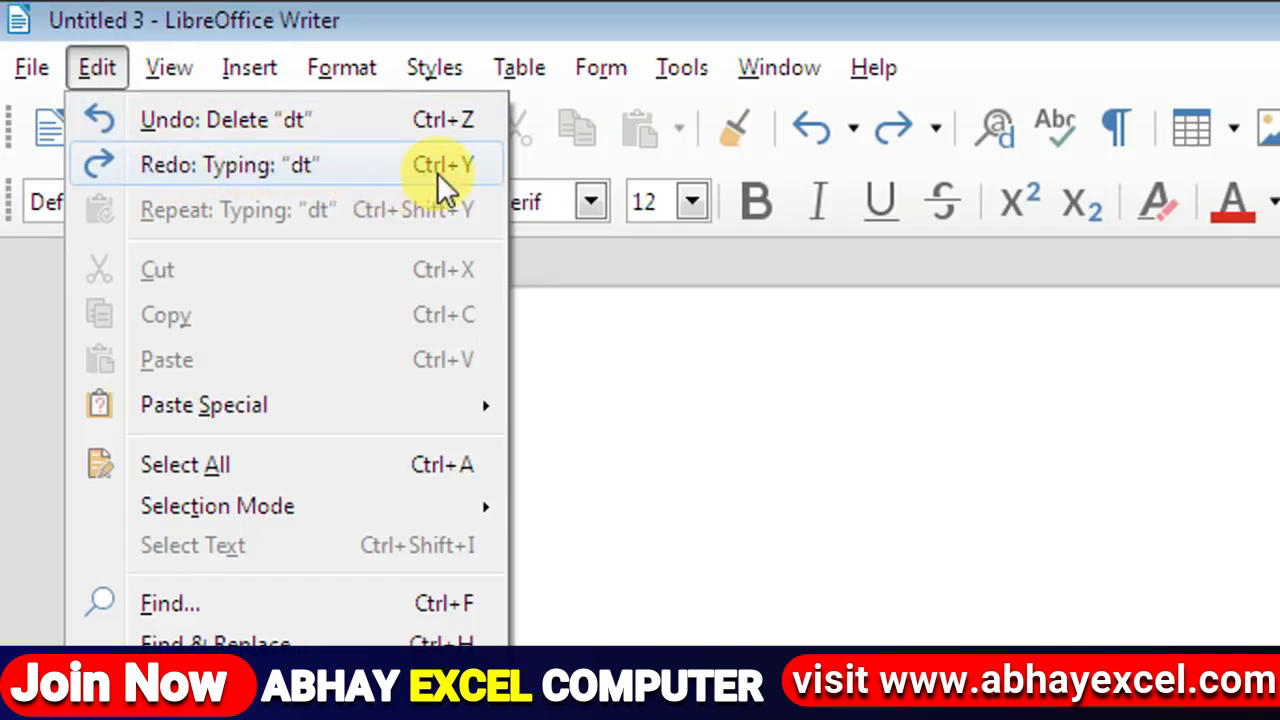
left_click(360, 165)
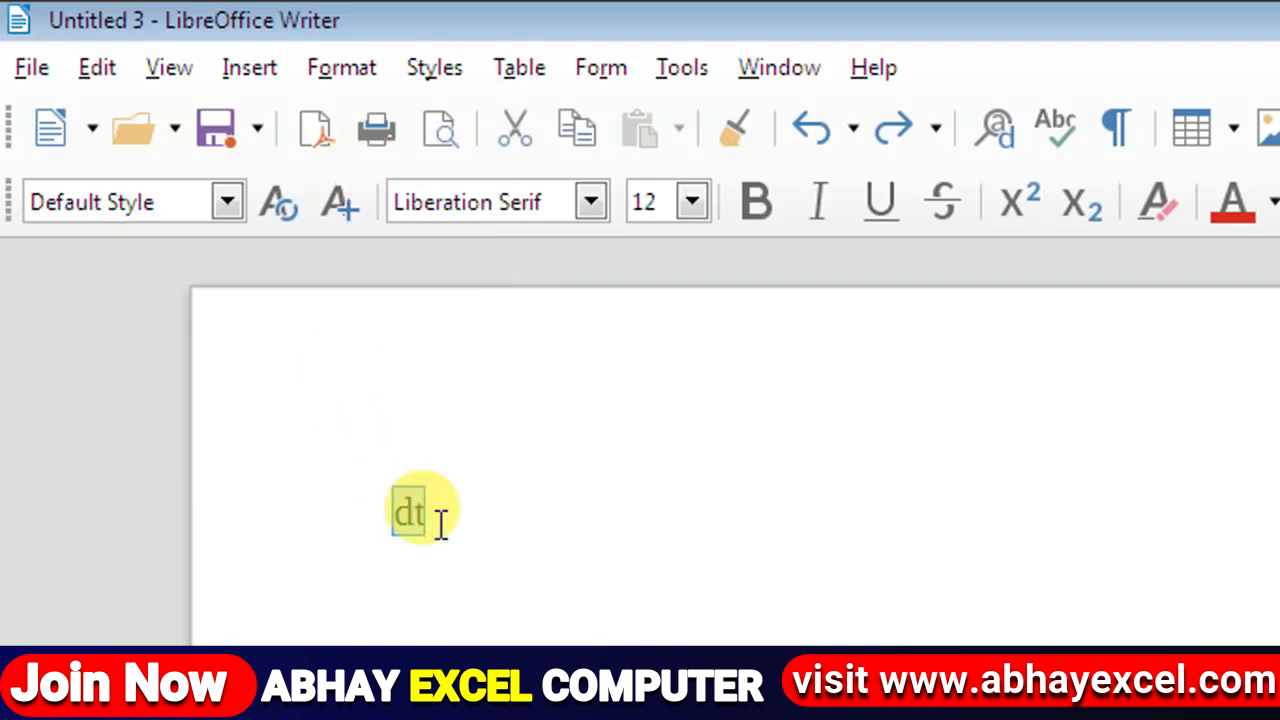
left_click(92, 70)
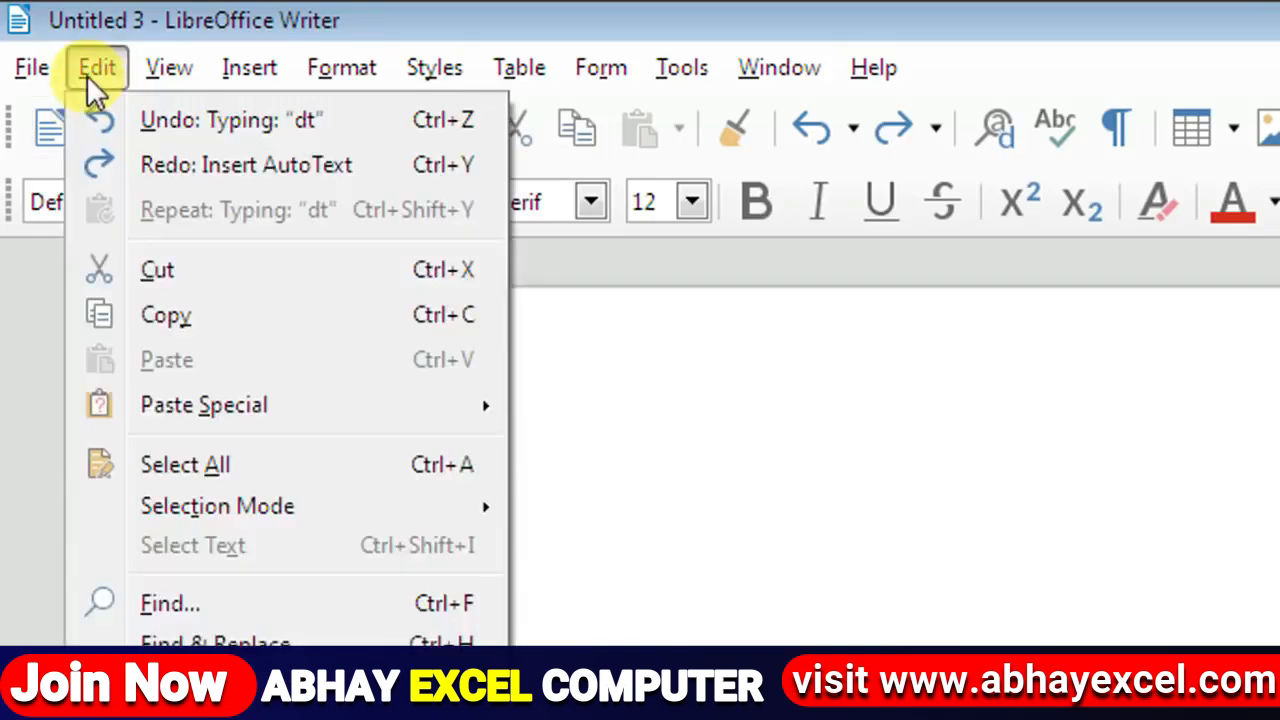
left_click(150, 168)
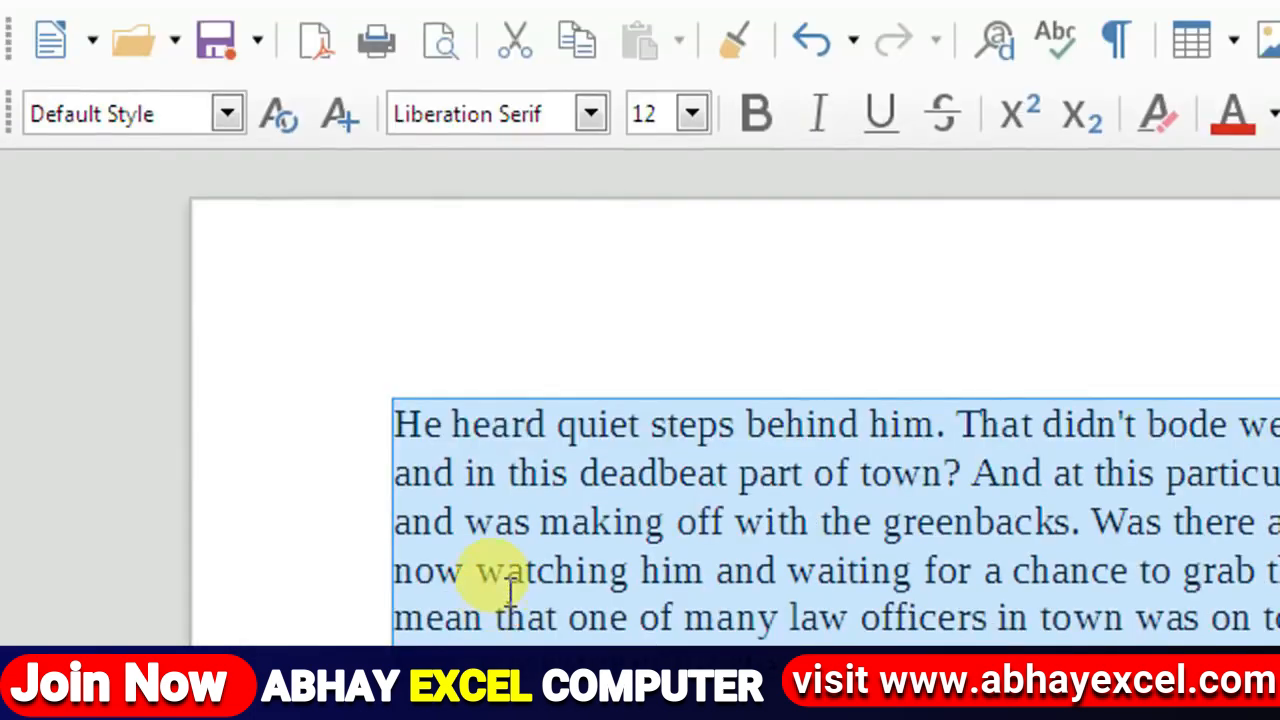
left_click(507, 578)
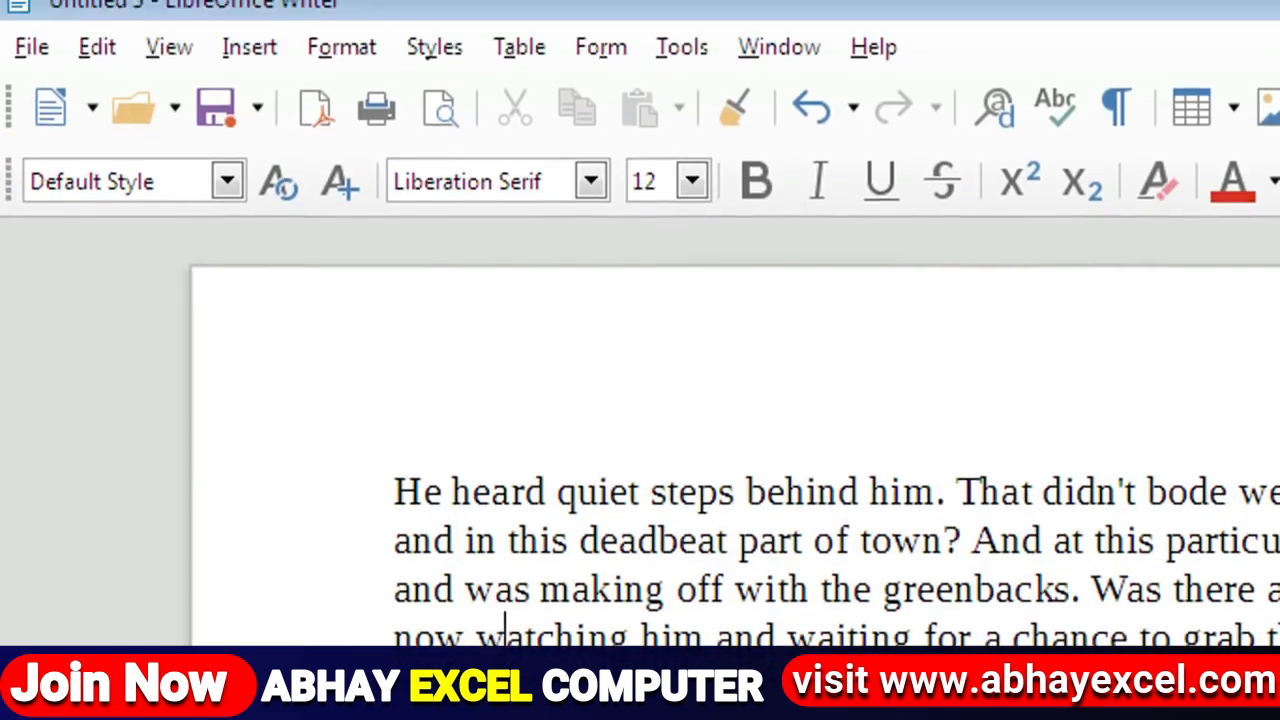
Step: Show the Edit menu with Cut and Copy greyed out, since nothing is selected
left_click(86, 72)
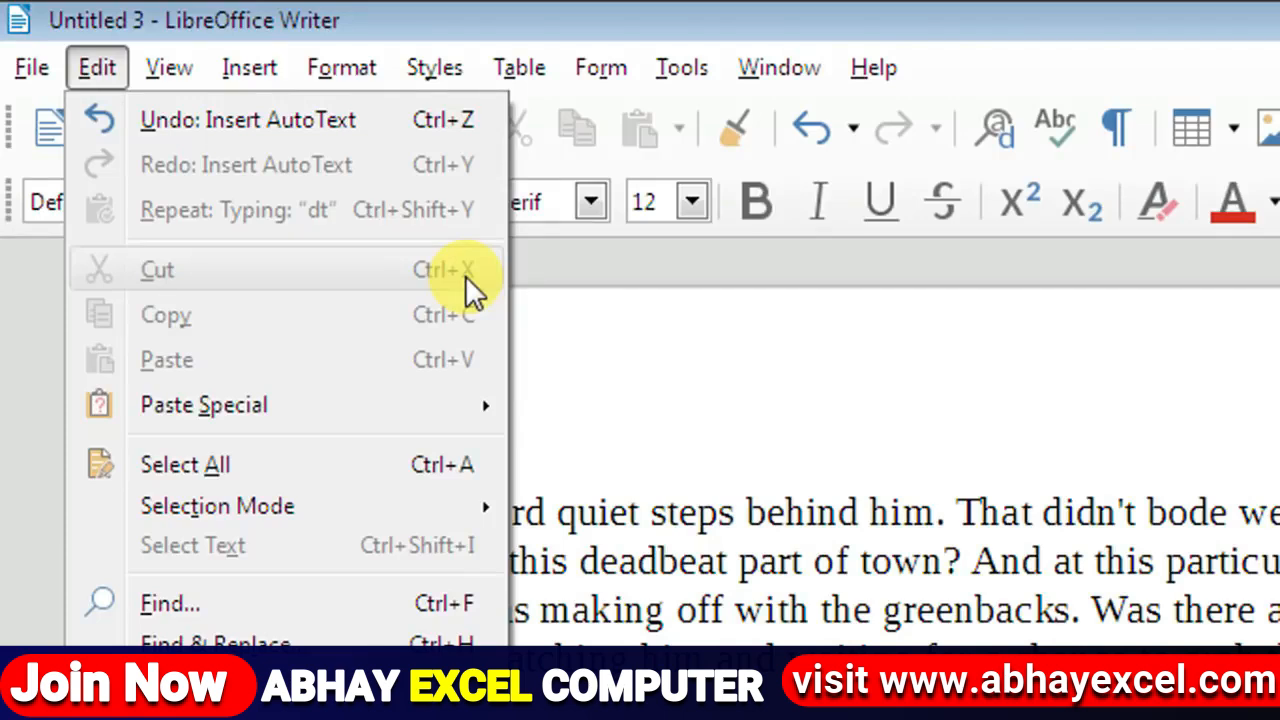
Step: Cut 'He' from the start of the story and paste it before 'That'
left_click(628, 560)
left_click_drag(450, 510, 351, 494)
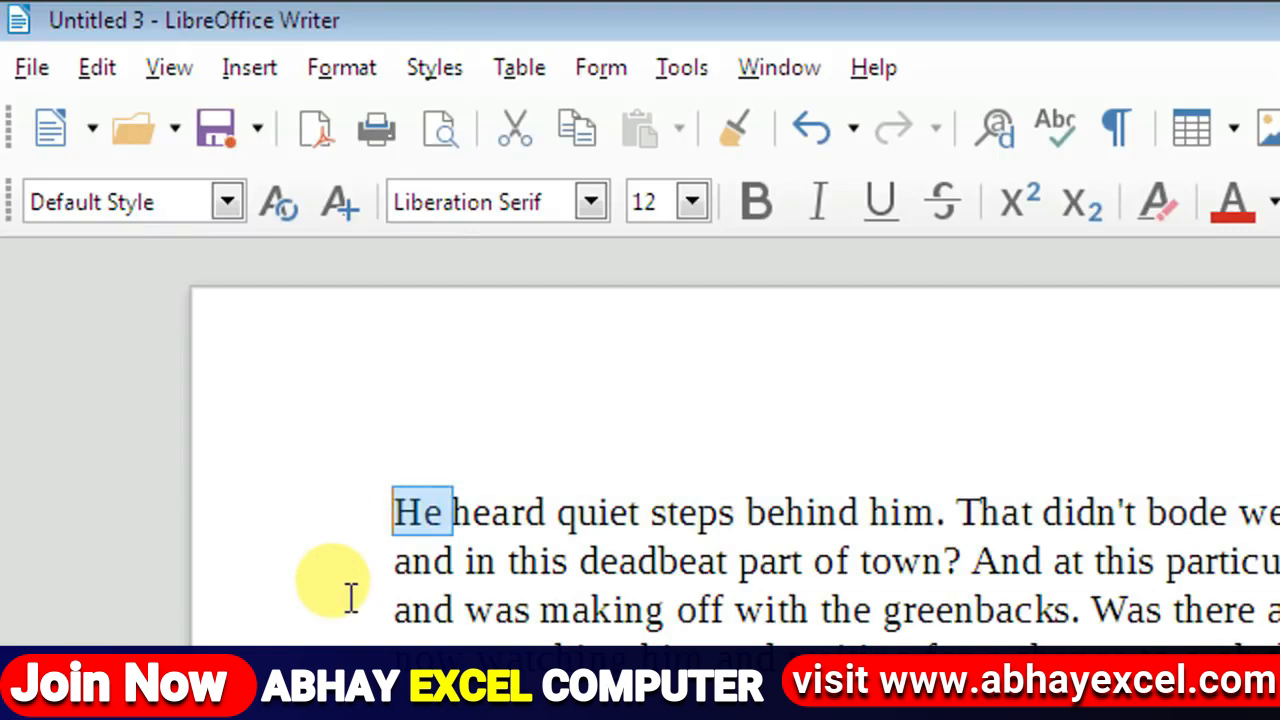
left_click(97, 67)
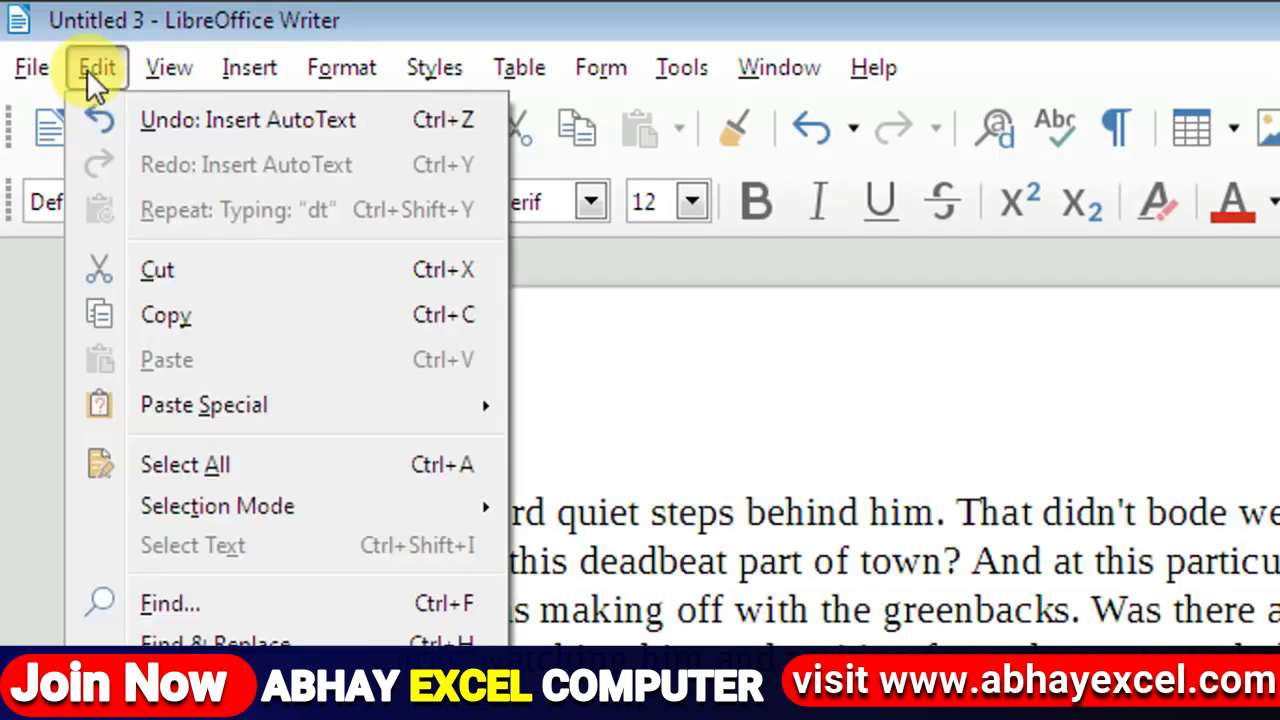
left_click(156, 281)
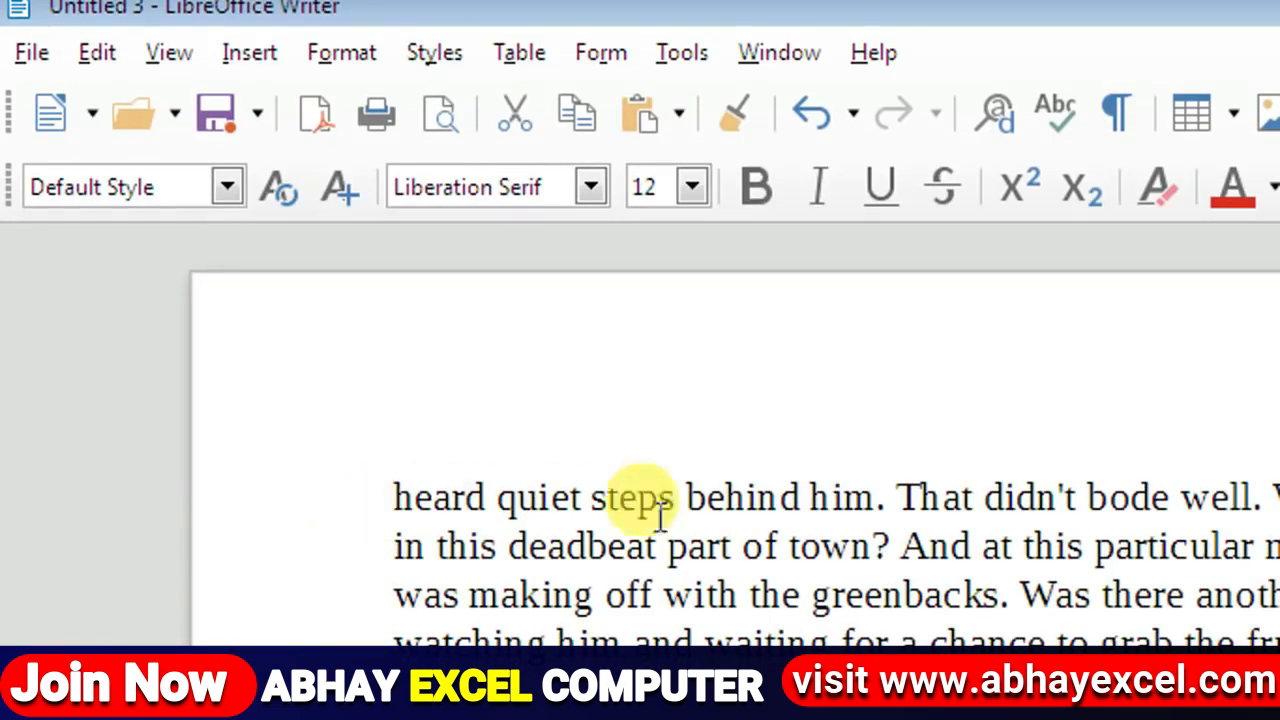
left_click(897, 496)
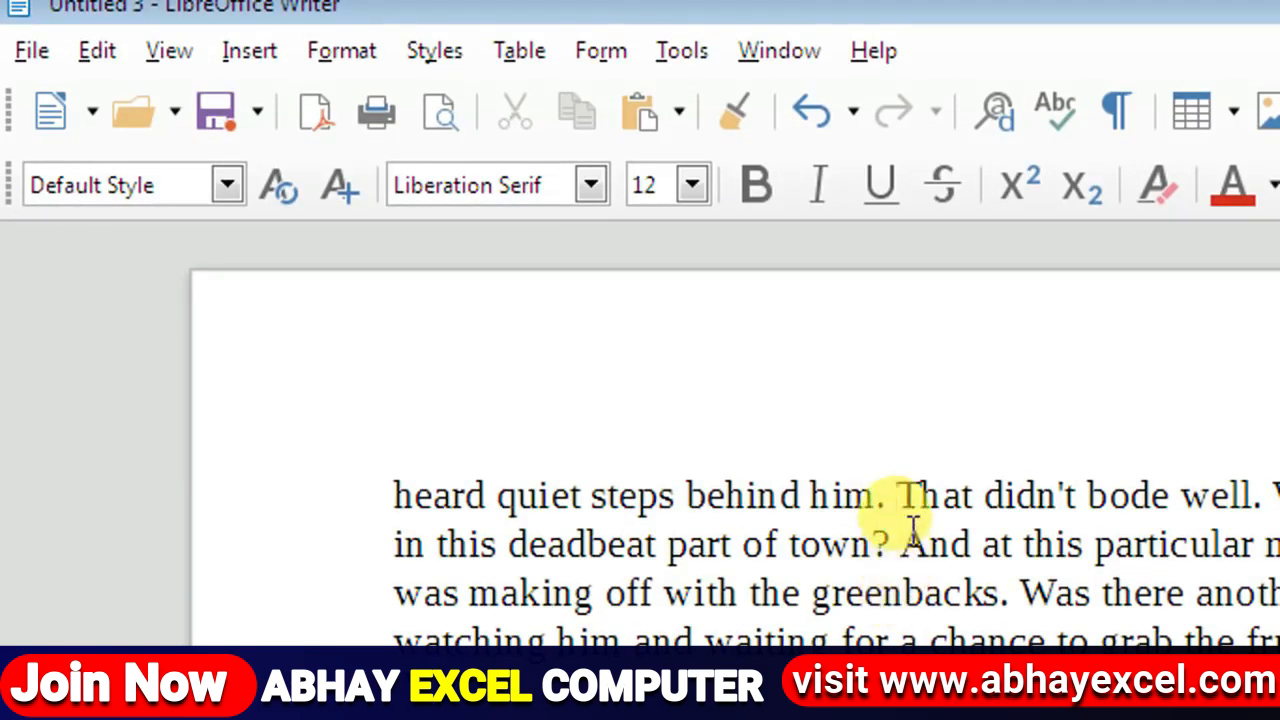
left_click(98, 52)
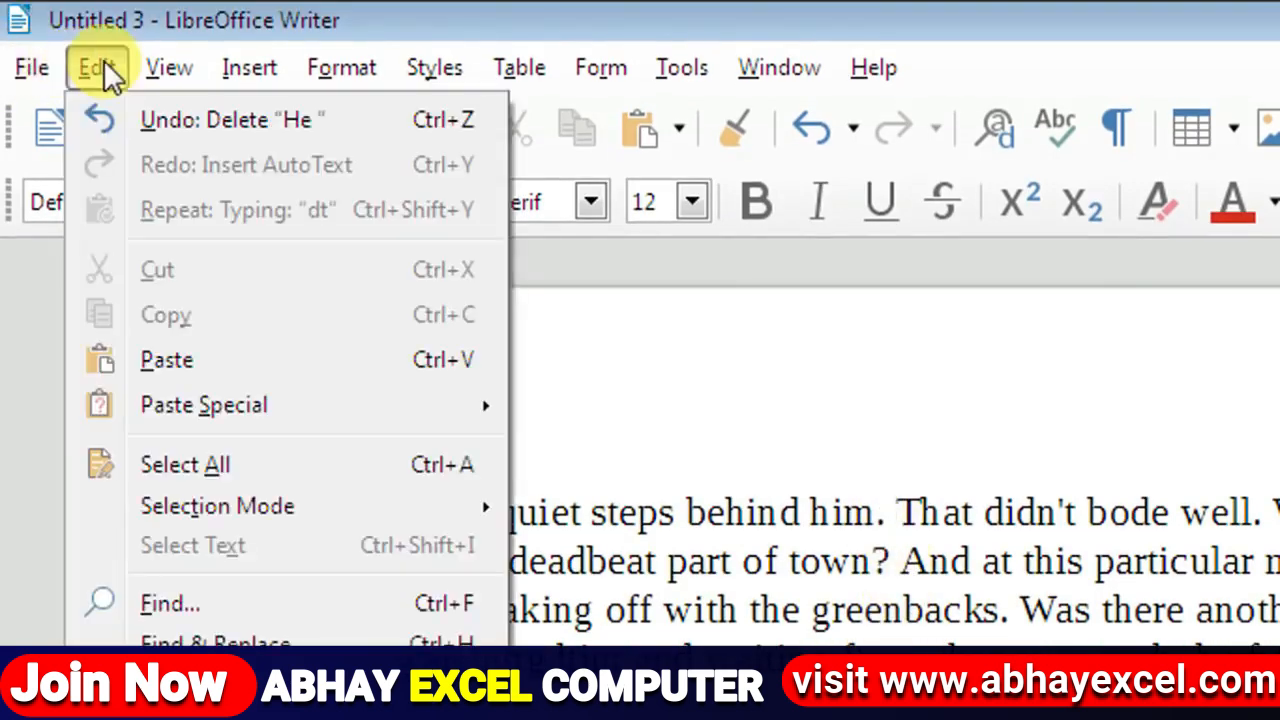
left_click(214, 356)
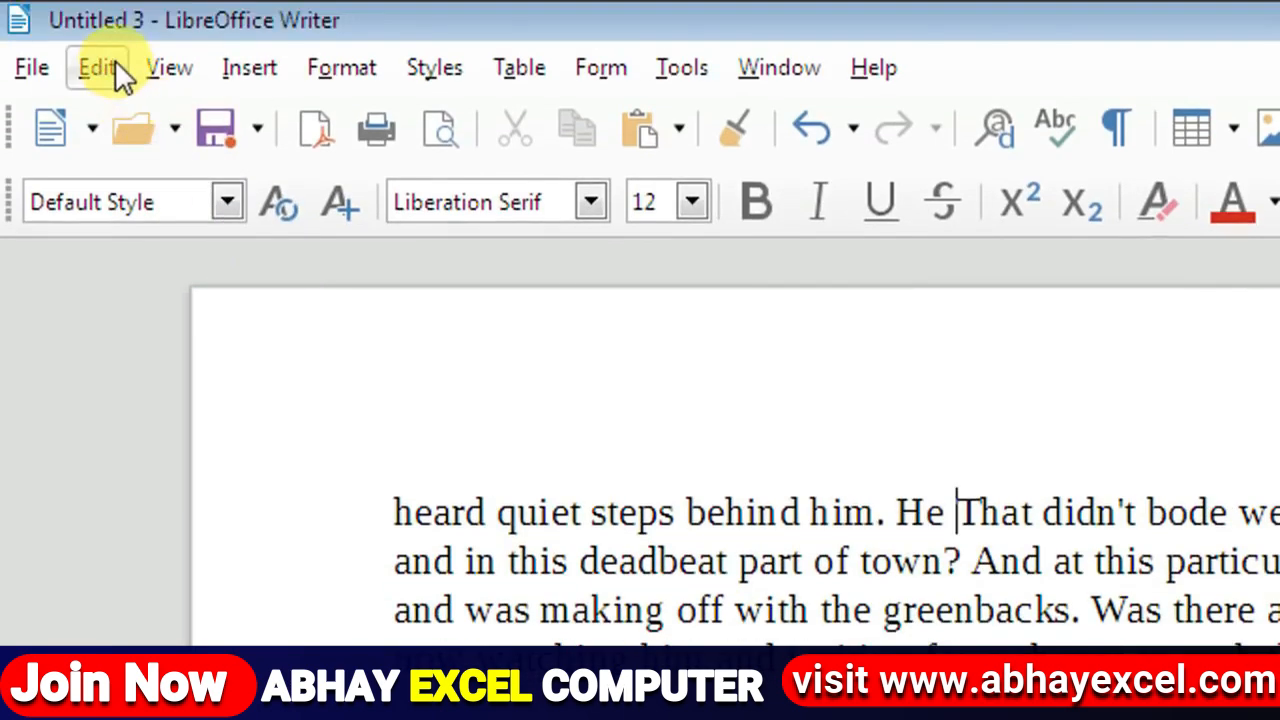
Step: Select the first sentence, 'heard quiet steps behind him.'
left_click(100, 34)
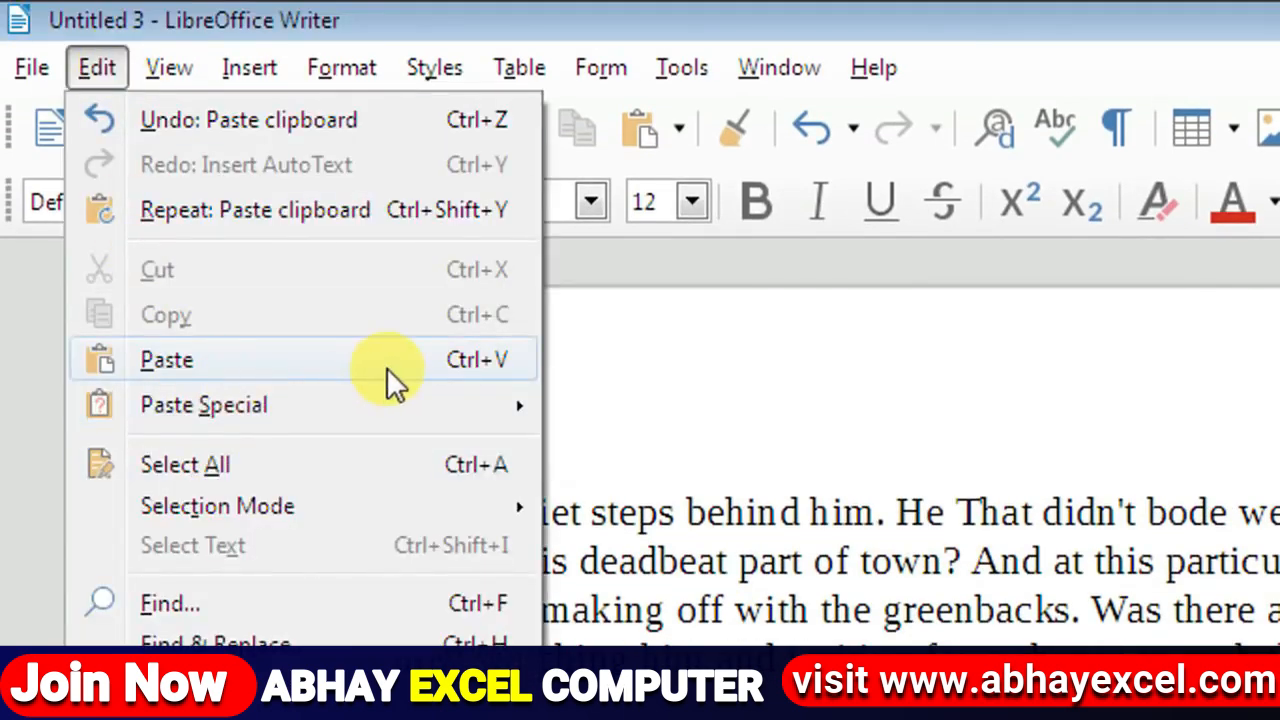
left_click(735, 656)
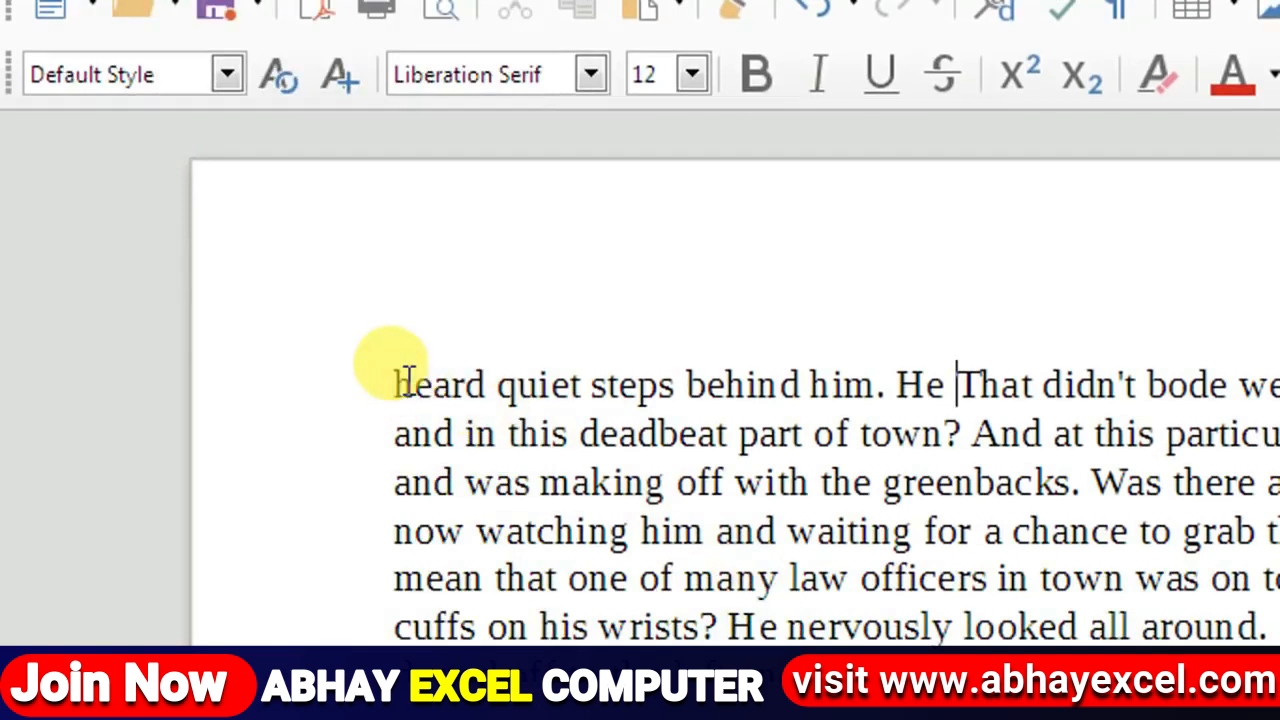
left_click_drag(408, 383, 893, 363)
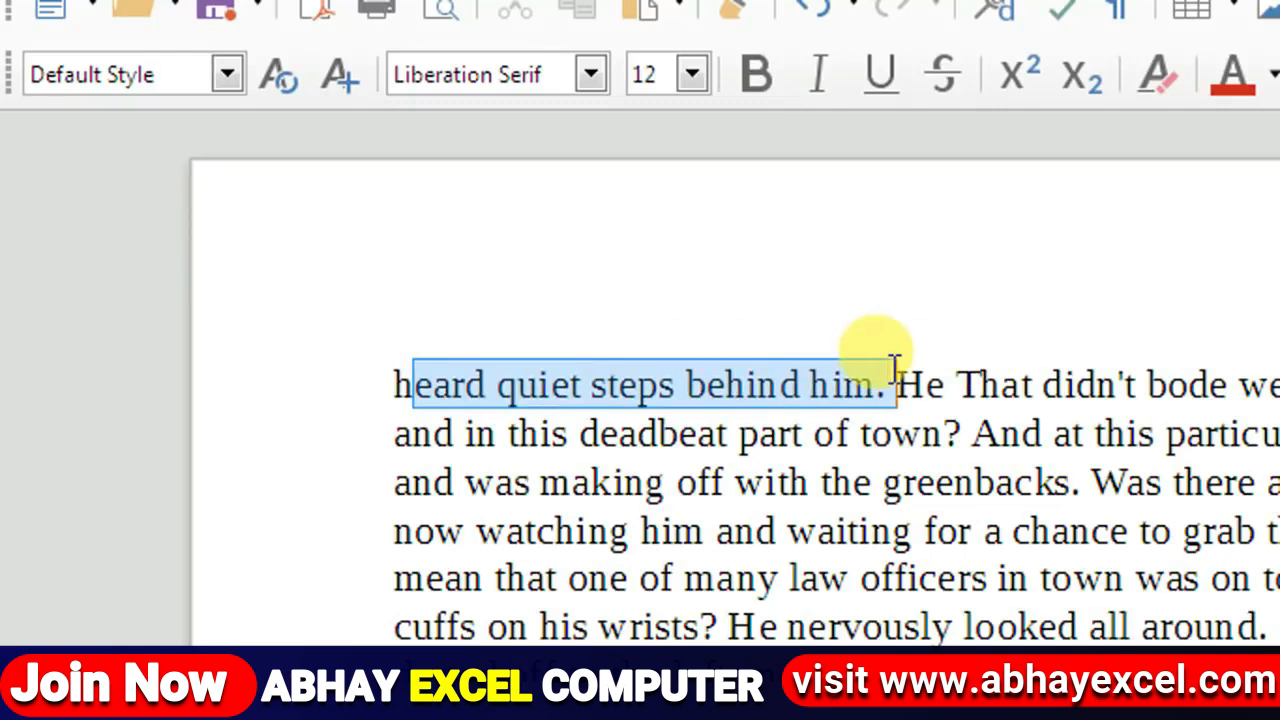
Step: Copy the sentence 'heard quiet steps behind him.' to the clipboard
left_click(390, 378)
left_click_drag(390, 376, 900, 376)
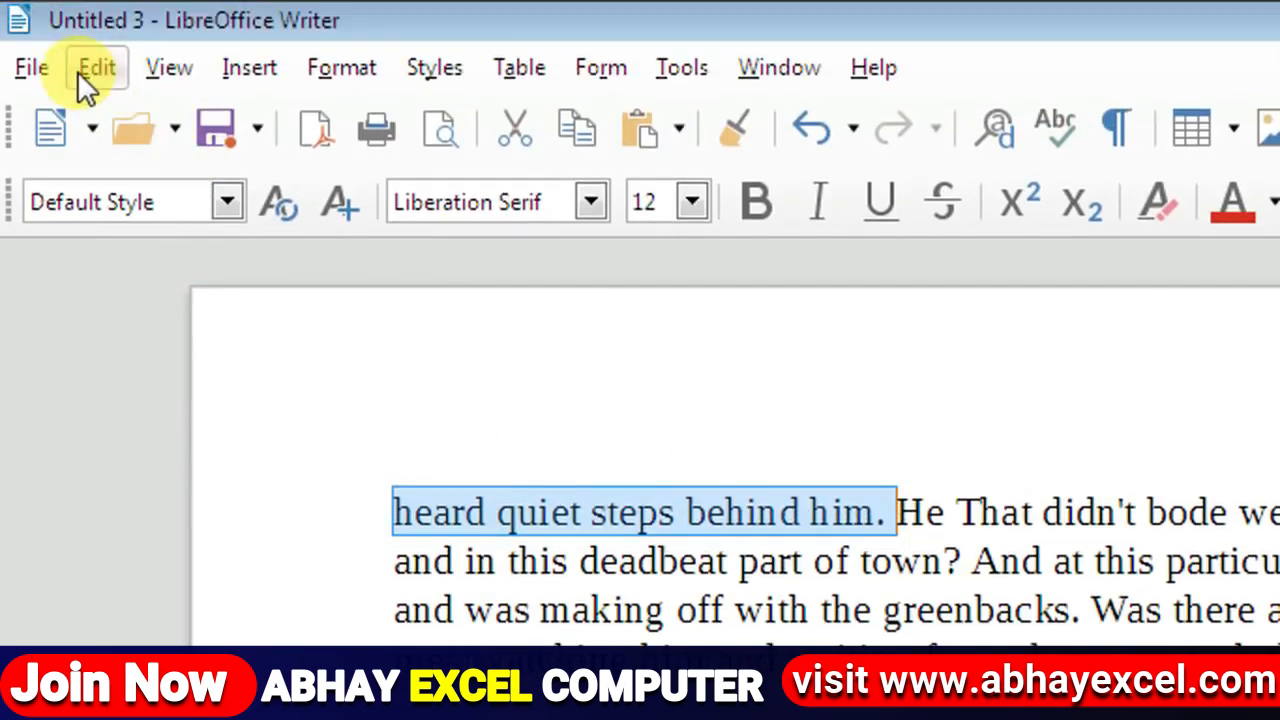
left_click(78, 70)
left_click(186, 313)
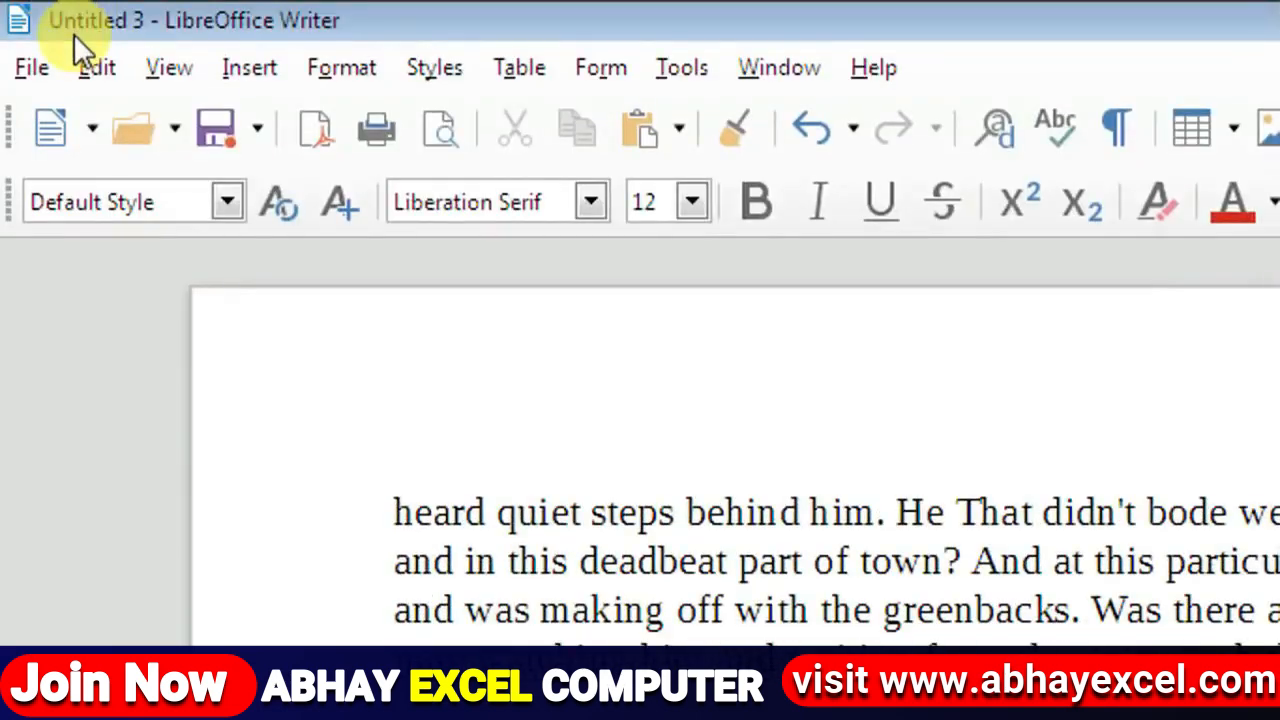
Step: Paste the copied sentence at the end of the story three times
left_click(77, 63)
left_click(152, 360)
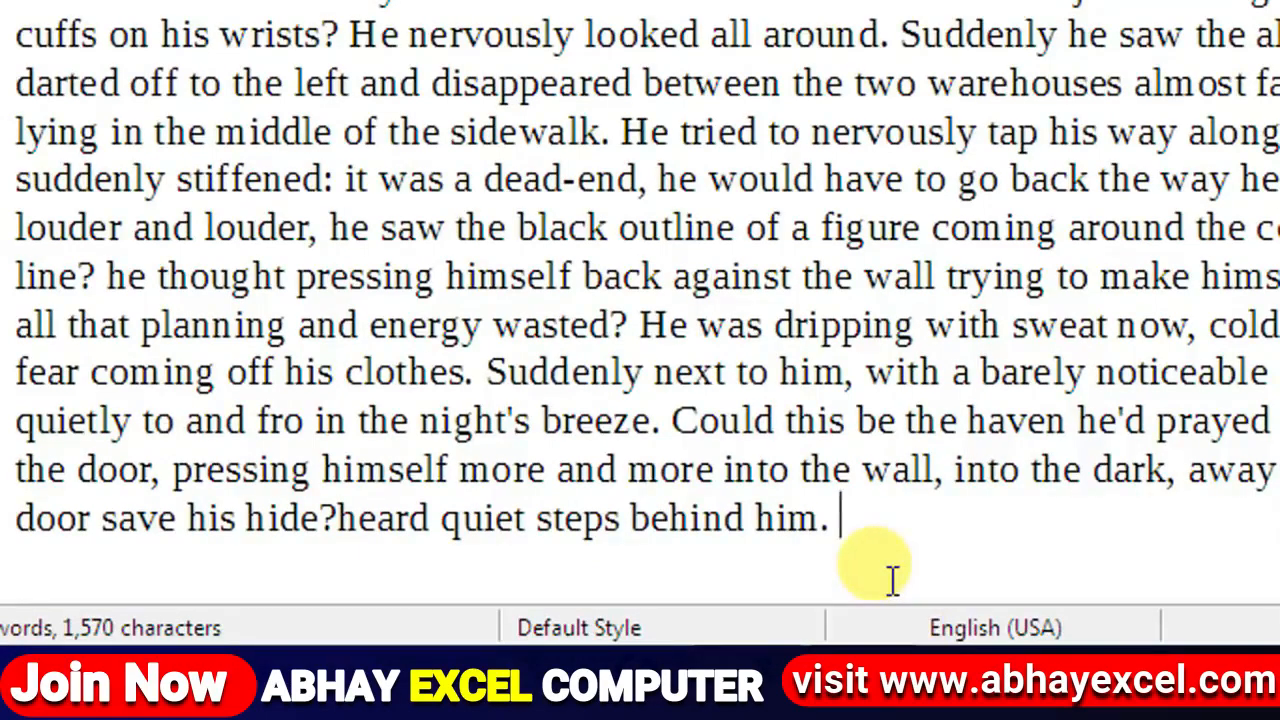
key("ctrl+v")
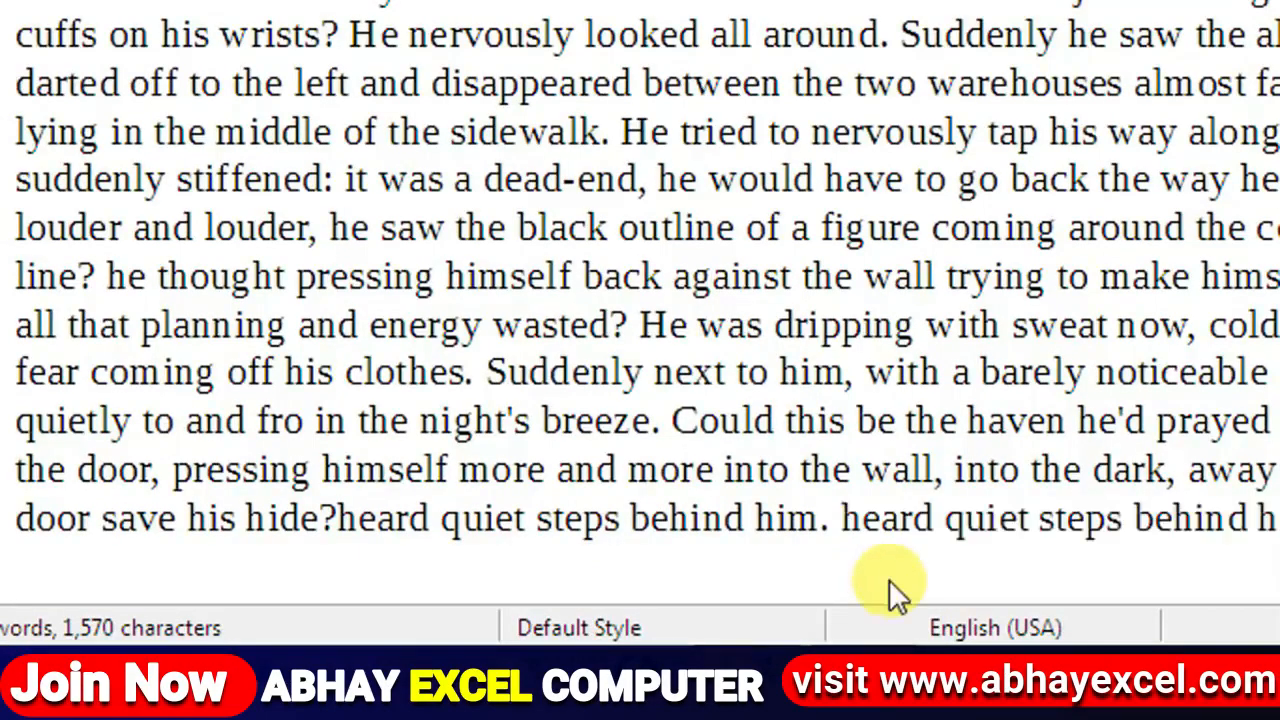
key("ctrl+v")
key("ctrl+v")
key("ctrl+v")
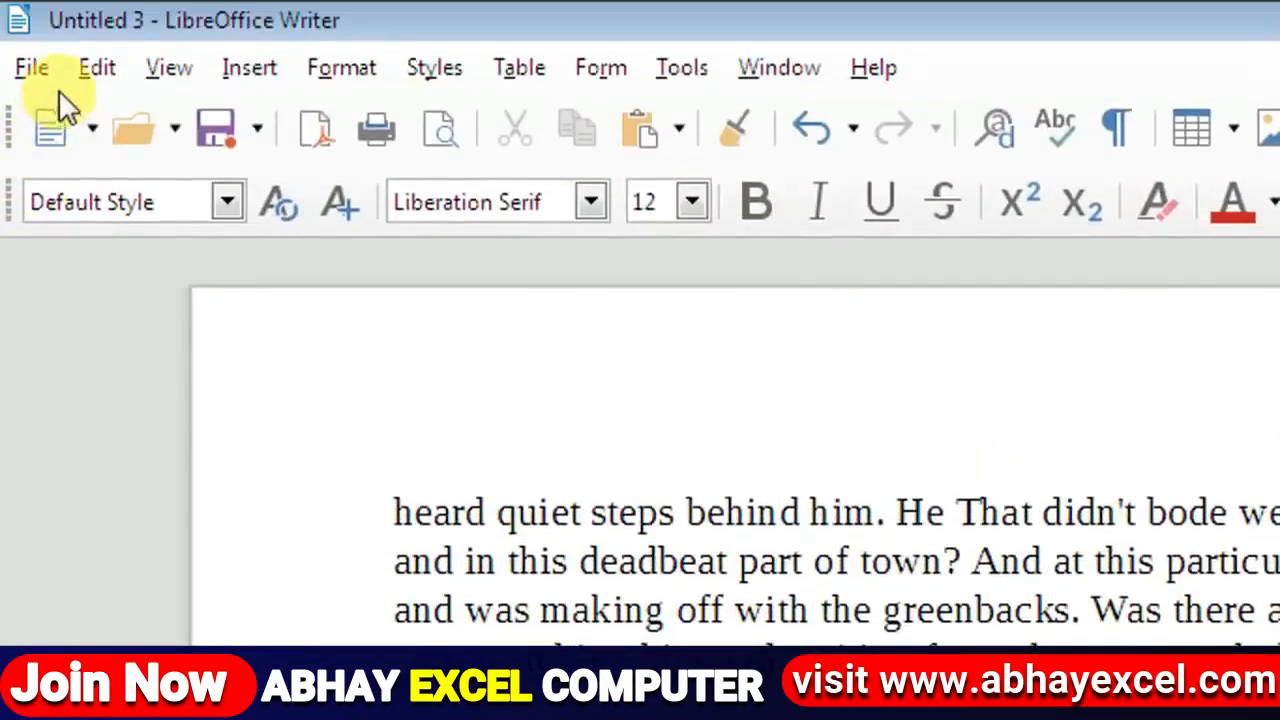
Step: Look over the Edit menu's Paste Special and Select All options
left_click(80, 75)
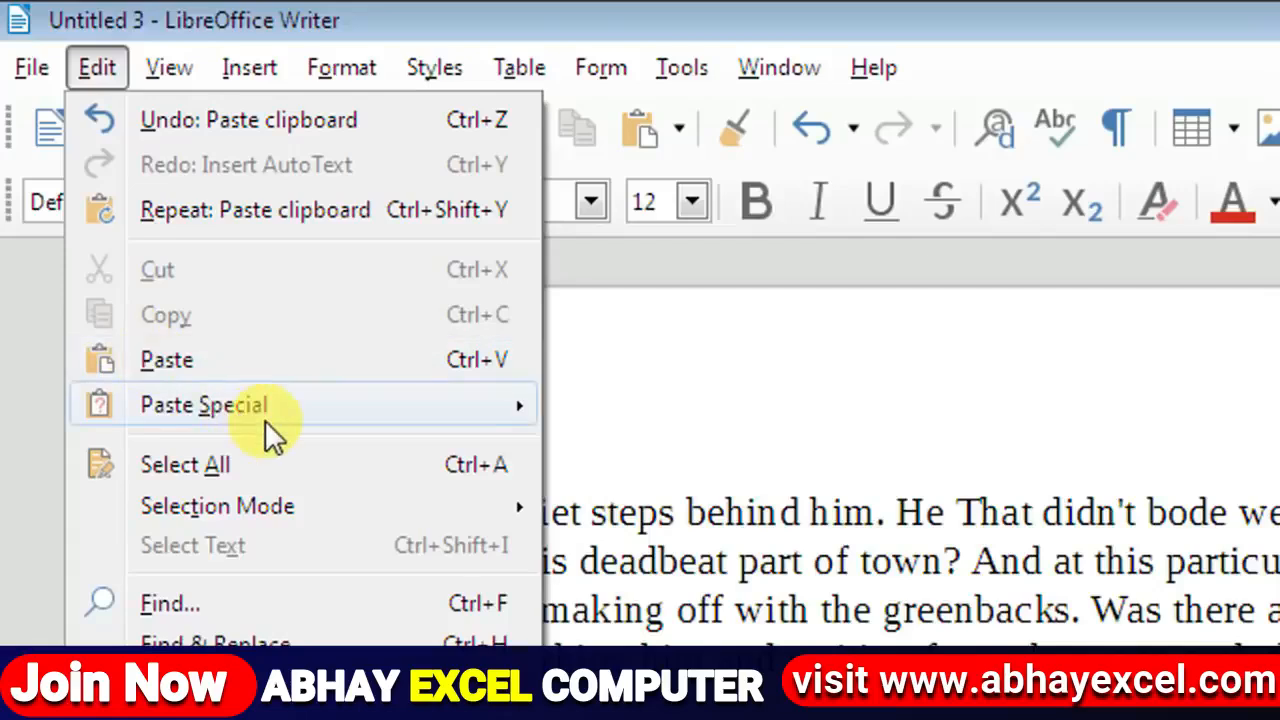
mouse_move(265, 405)
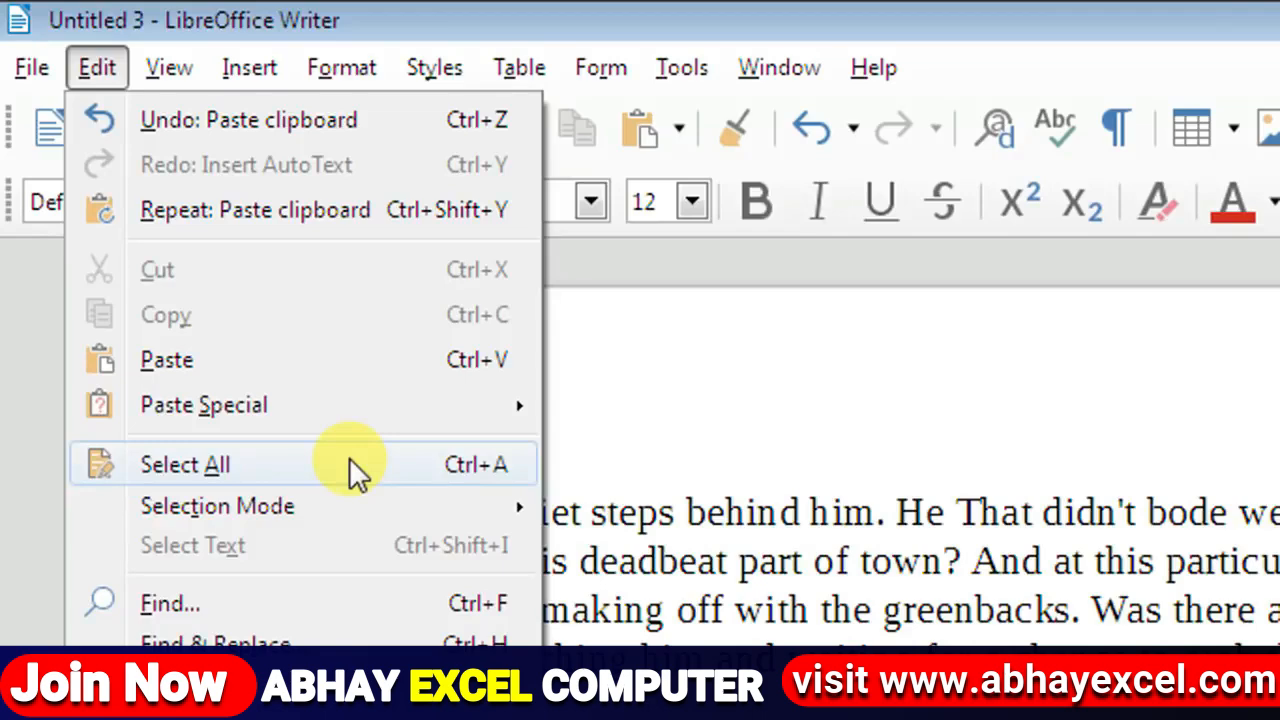
left_click(349, 464)
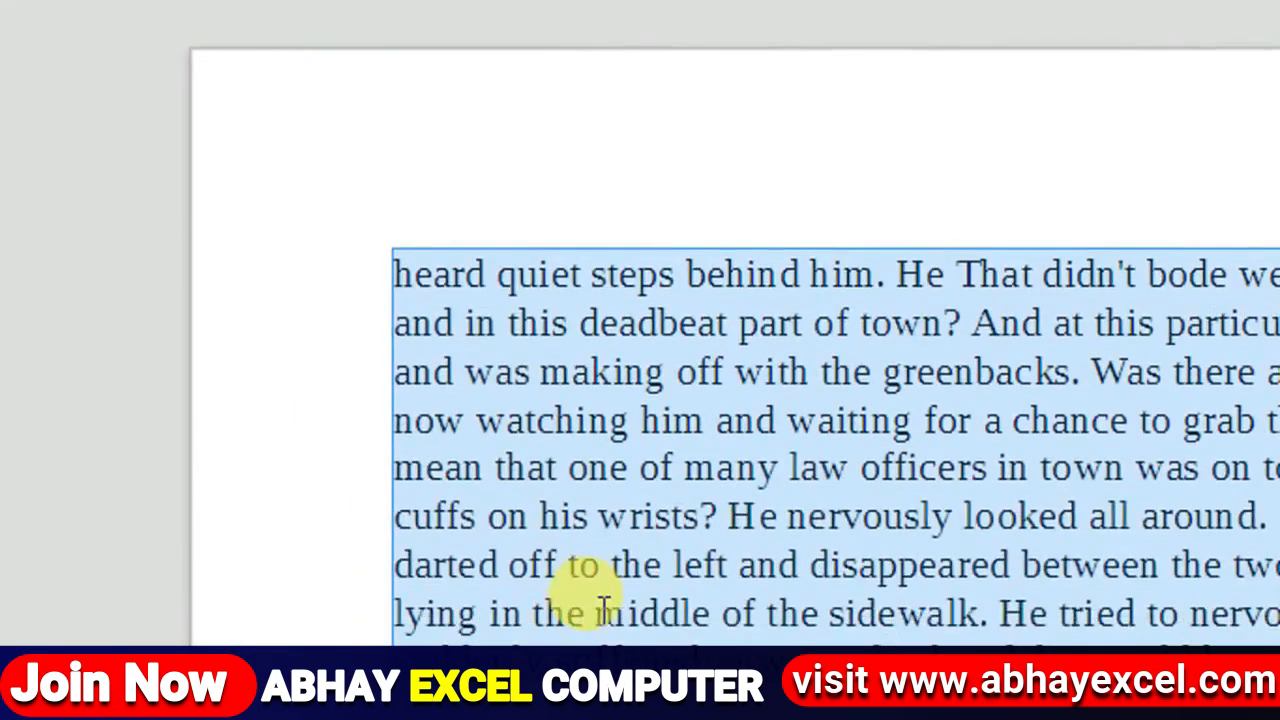
left_click(618, 565)
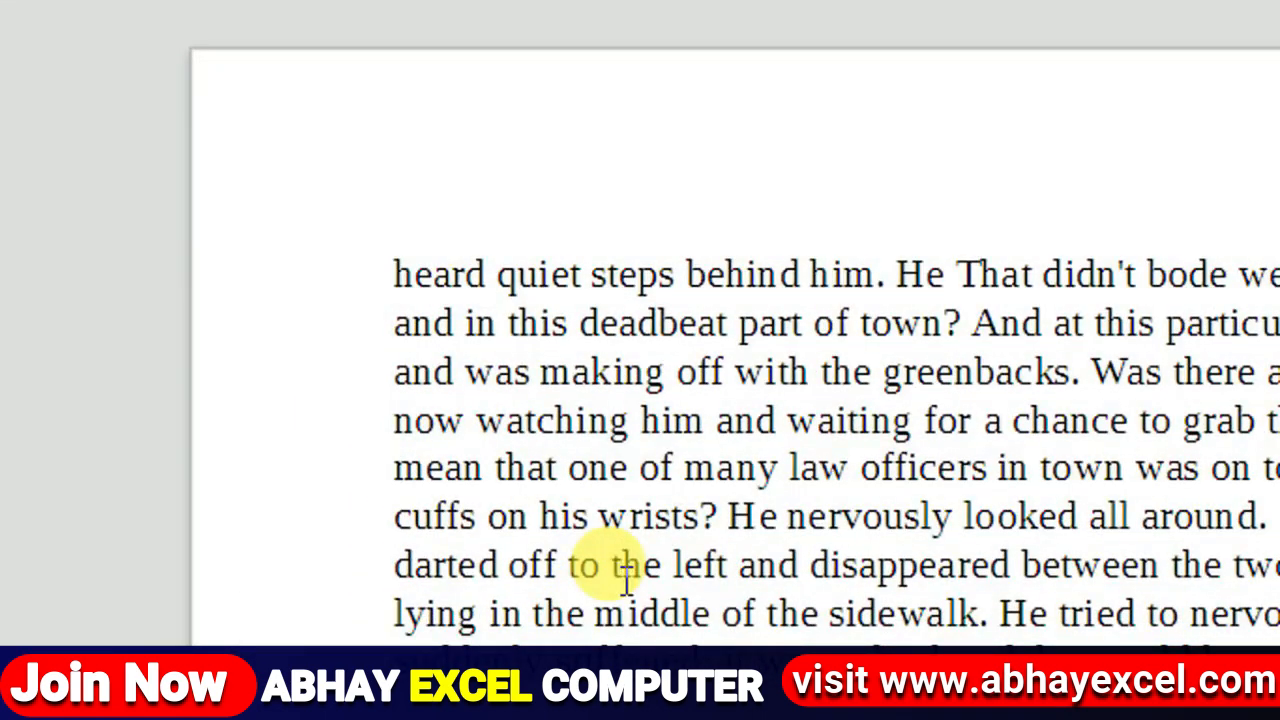
key("ctrl+a")
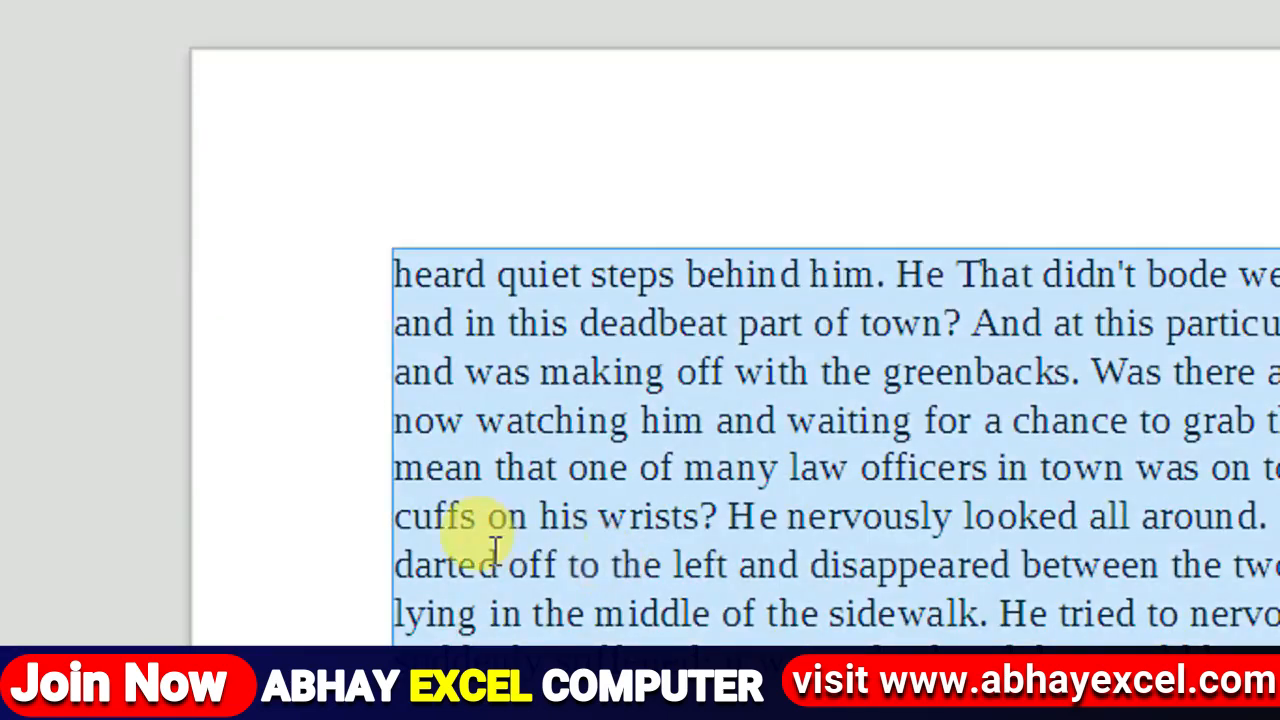
left_click(462, 522)
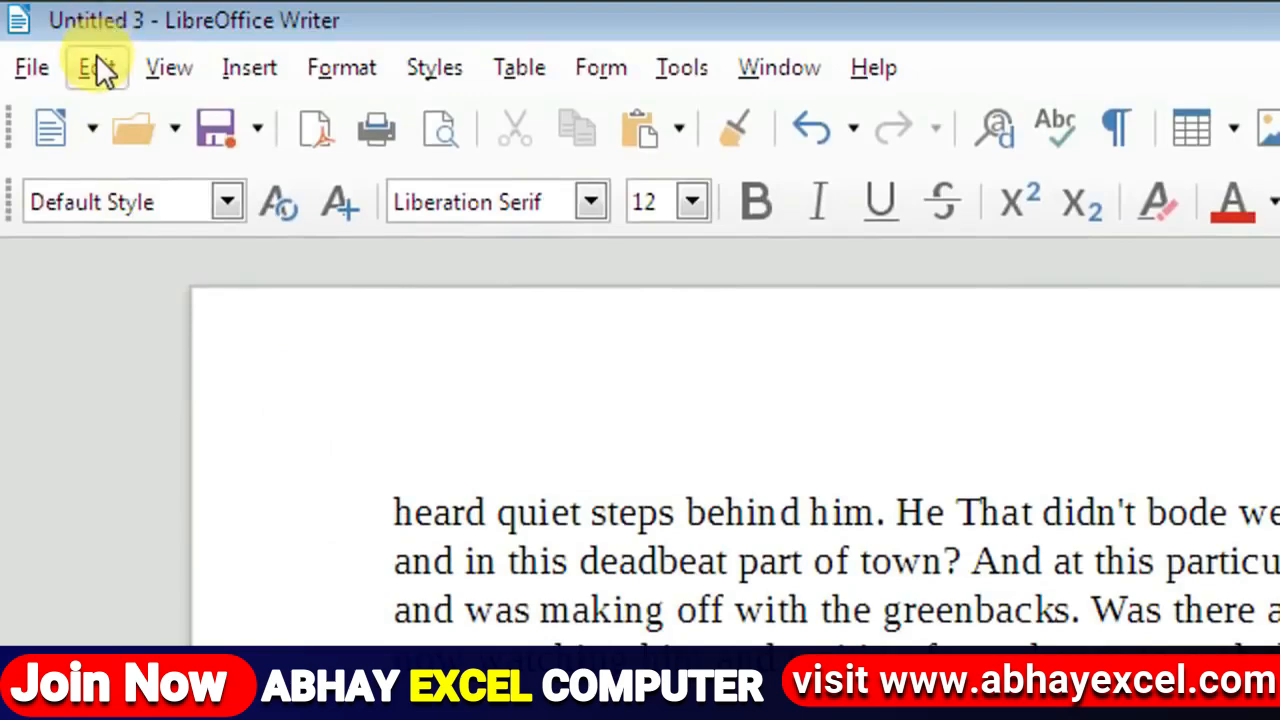
left_click(97, 66)
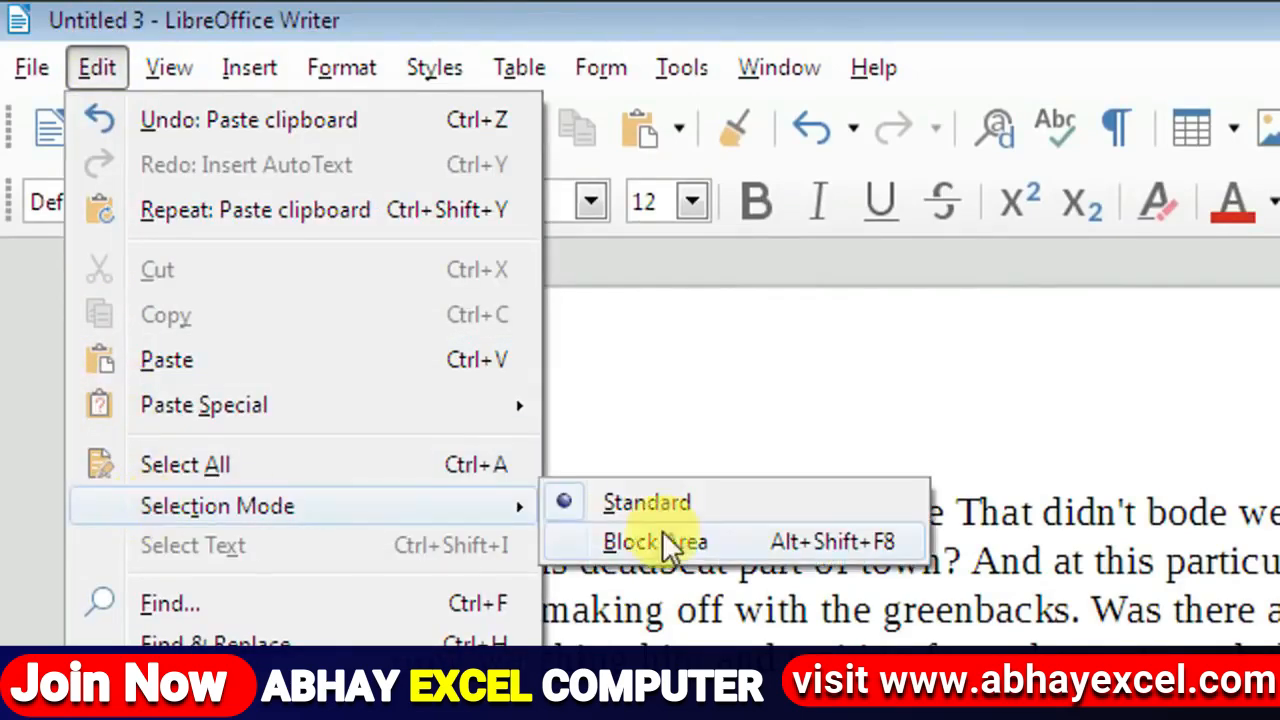
left_click(945, 620)
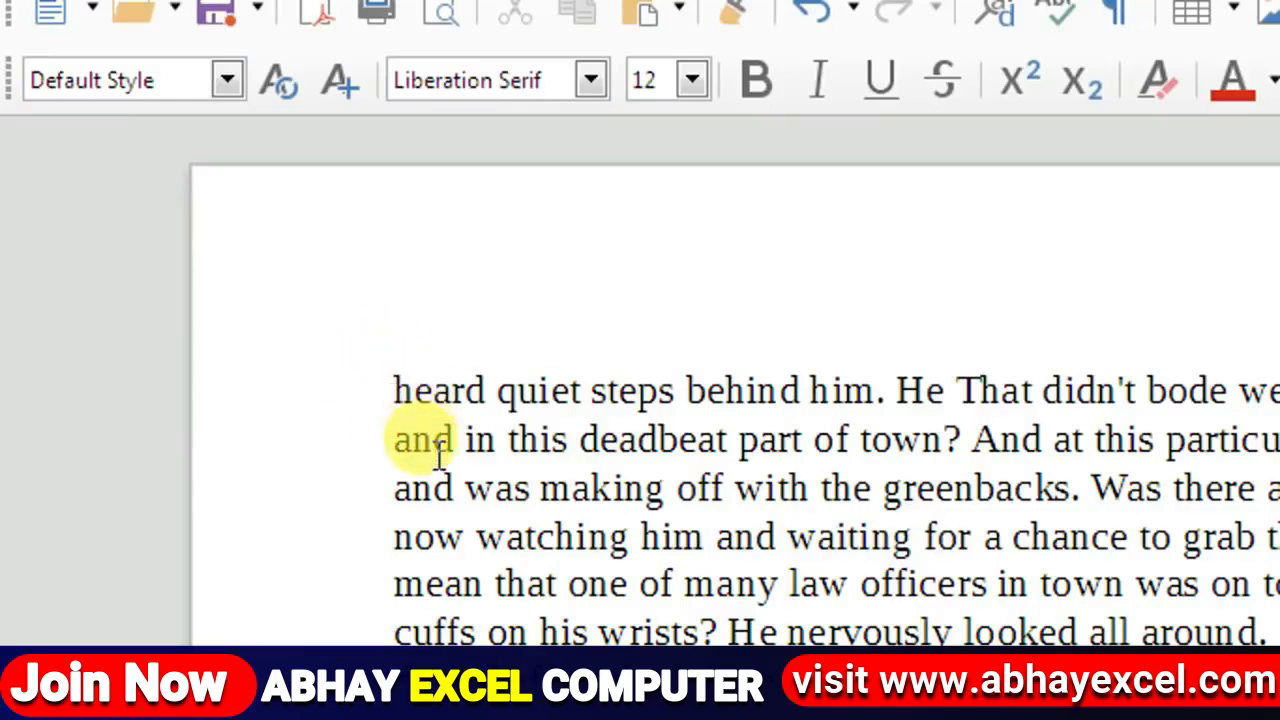
scroll(450, 230, "up", 2)
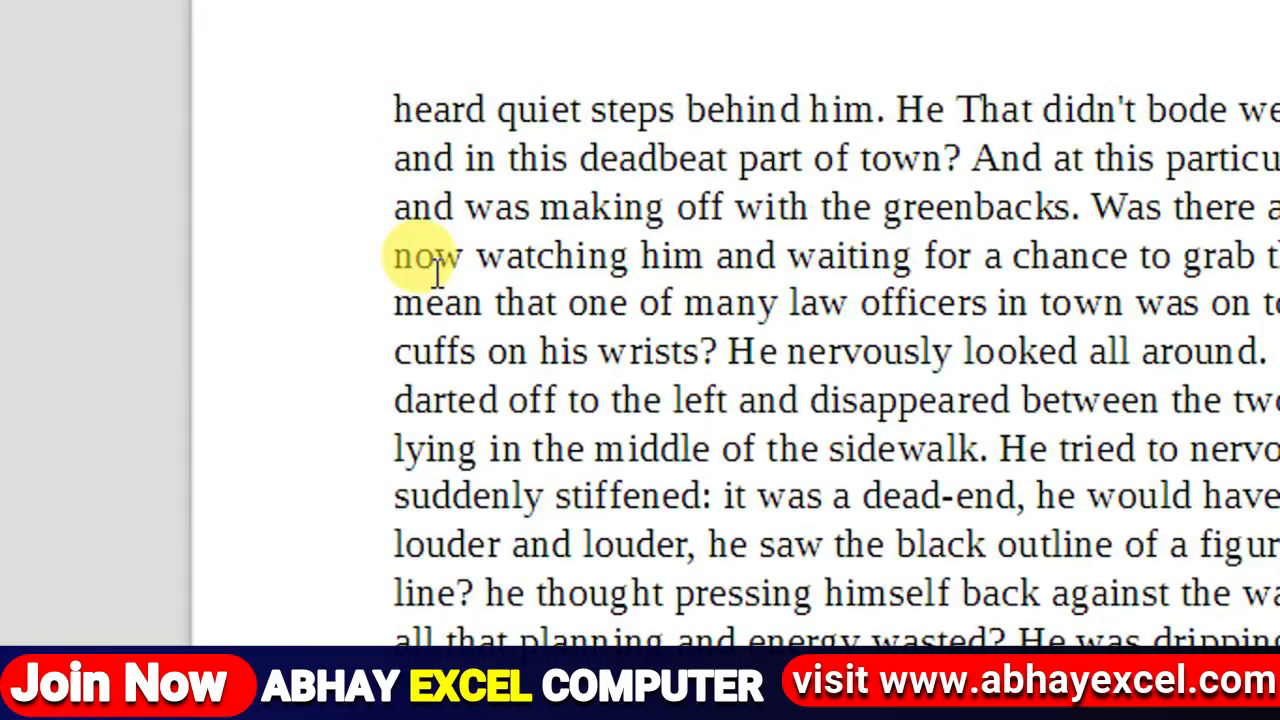
left_click_drag(396, 110, 457, 613)
left_click(464, 178)
scroll(436, 112, "up", 1)
scroll(402, 480, "down", 1)
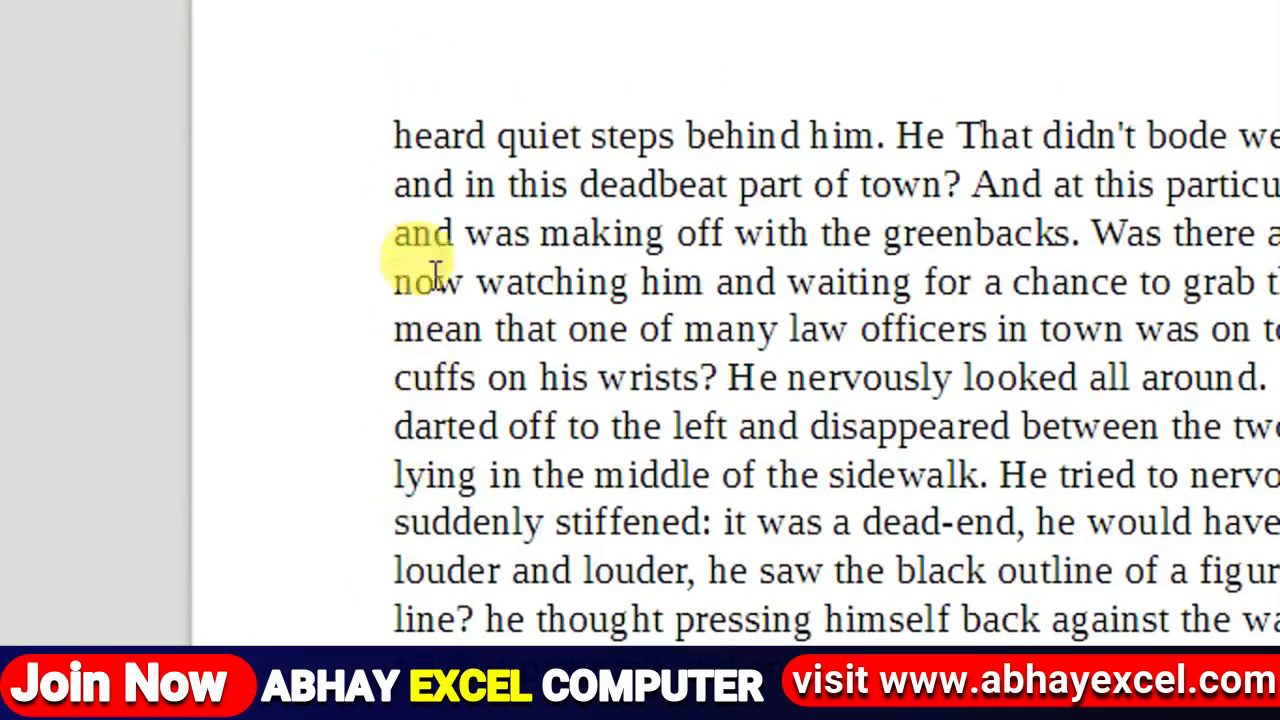
scroll(430, 108, "up", 1)
scroll(414, 60, "up", 2)
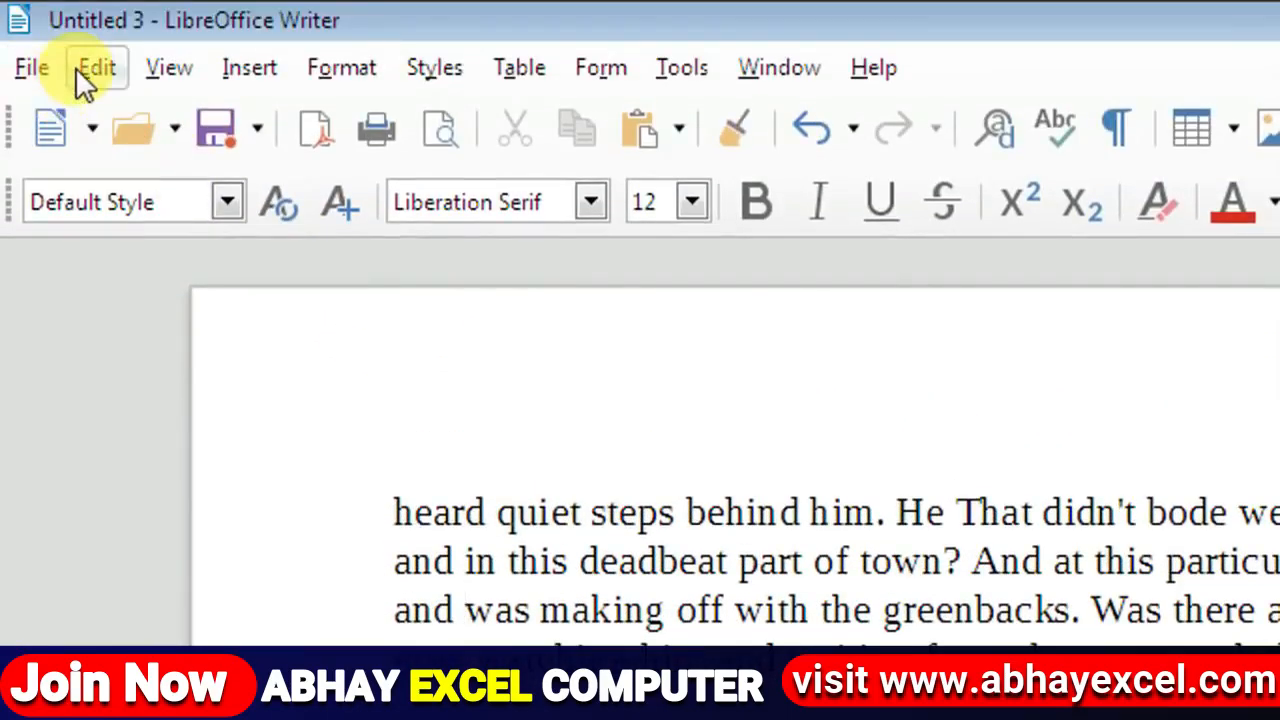
Step: Set the Edit menu's Selection Mode to Block Area
left_click(76, 67)
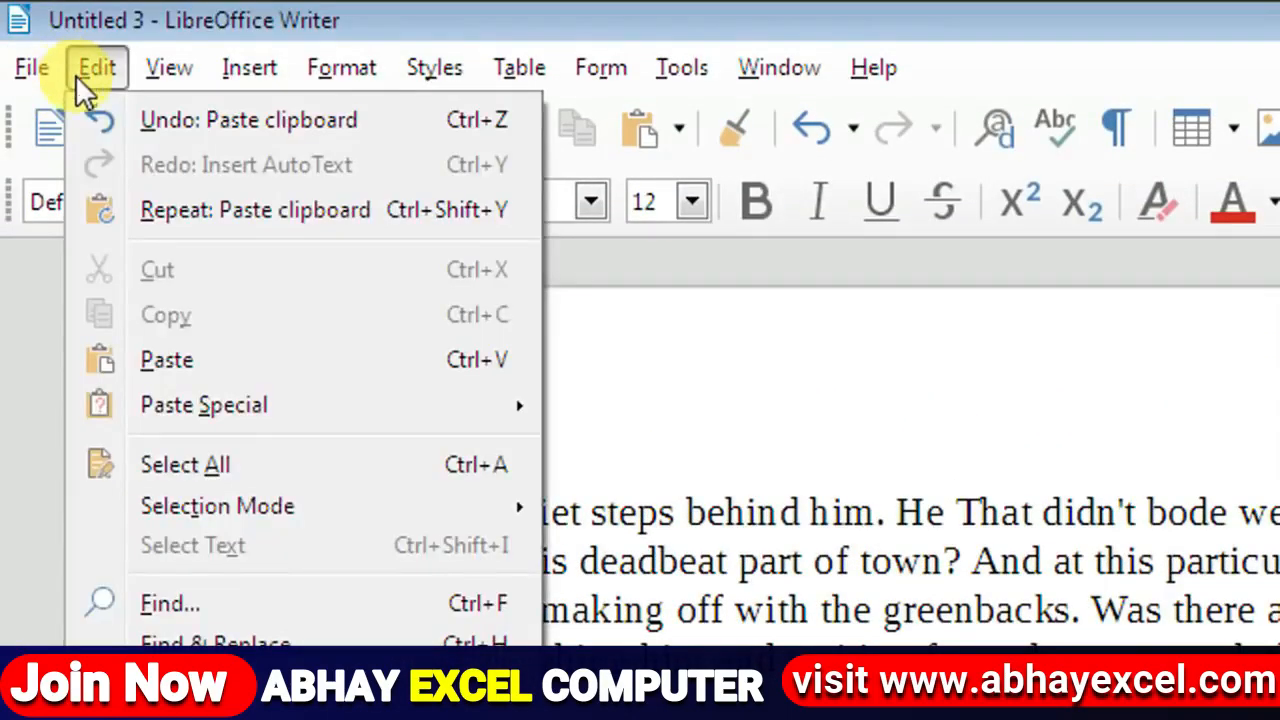
mouse_move(212, 515)
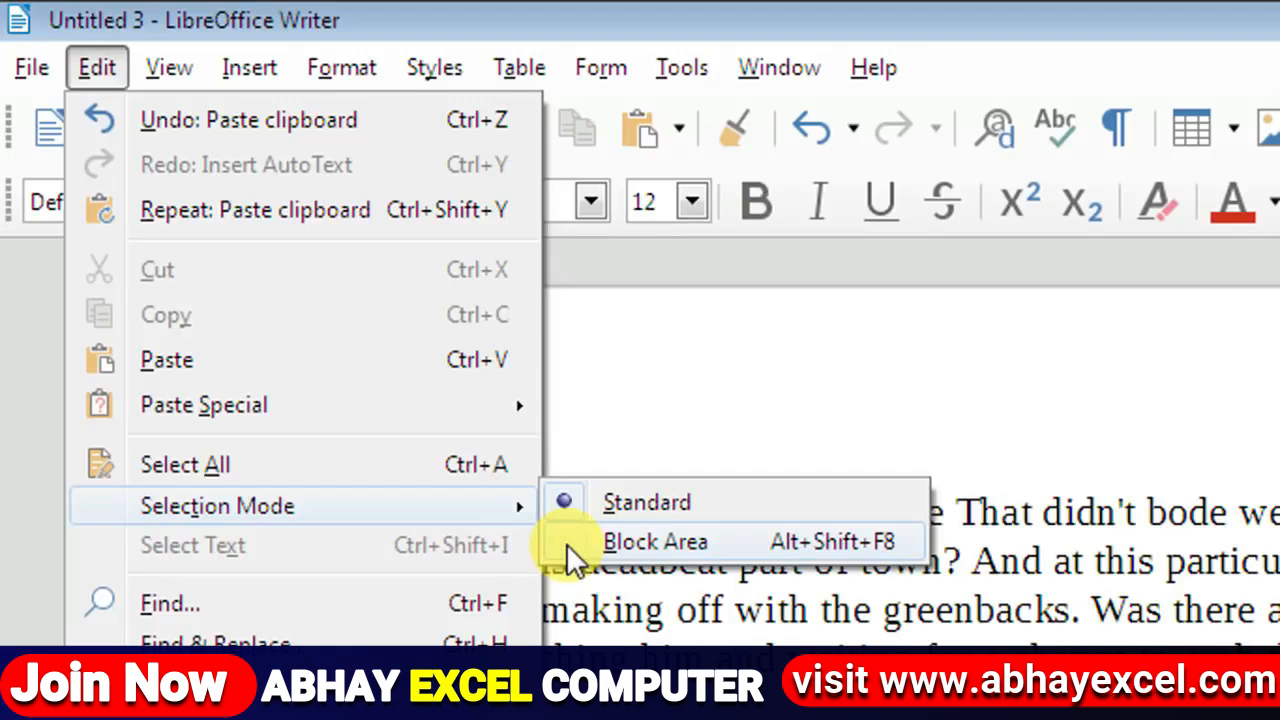
left_click(566, 543)
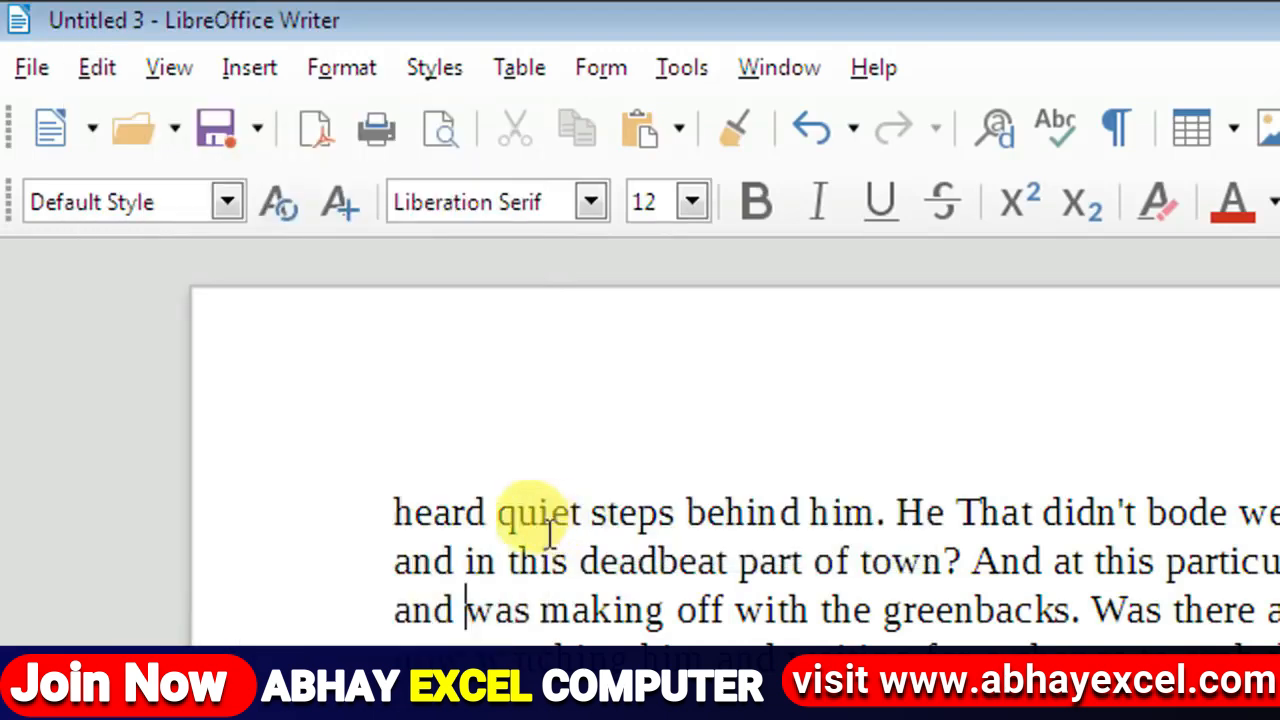
Step: Drag a narrow column selection from 'heard' down to the cuffs line, then clear it
left_click(386, 506)
left_click_drag(386, 506, 437, 695)
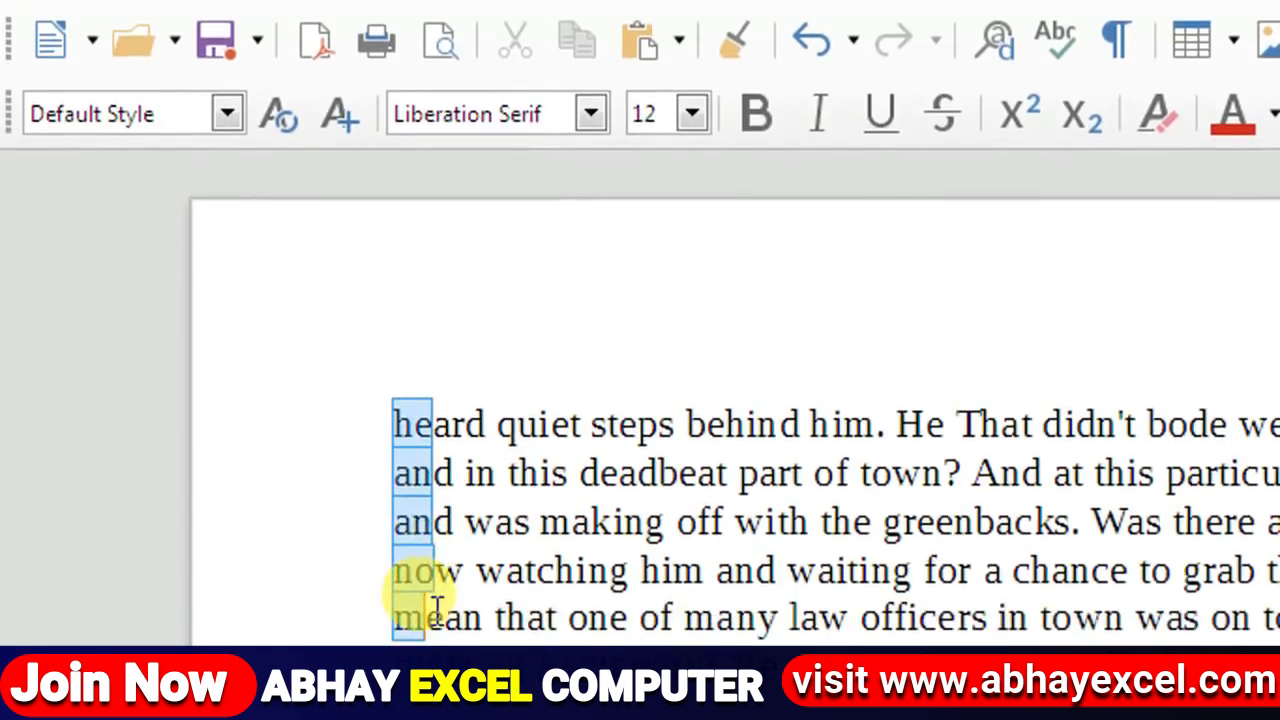
left_click_drag(437, 608, 437, 719)
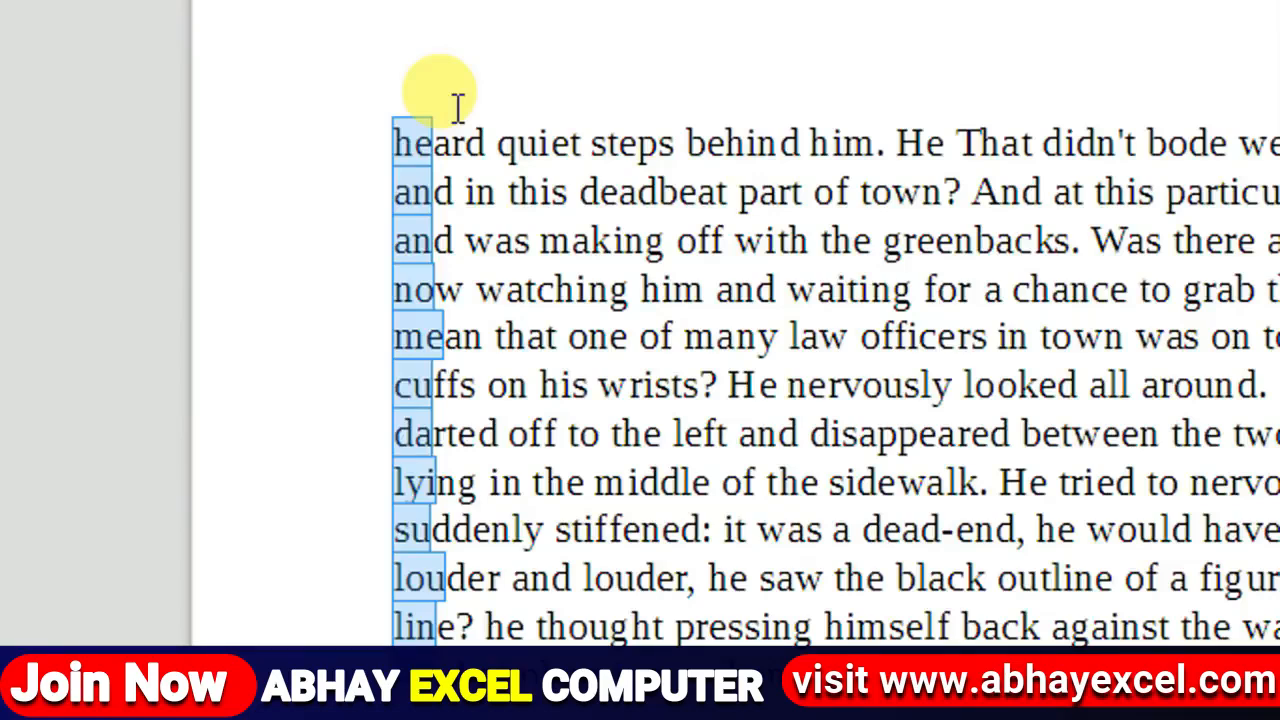
left_click(458, 107)
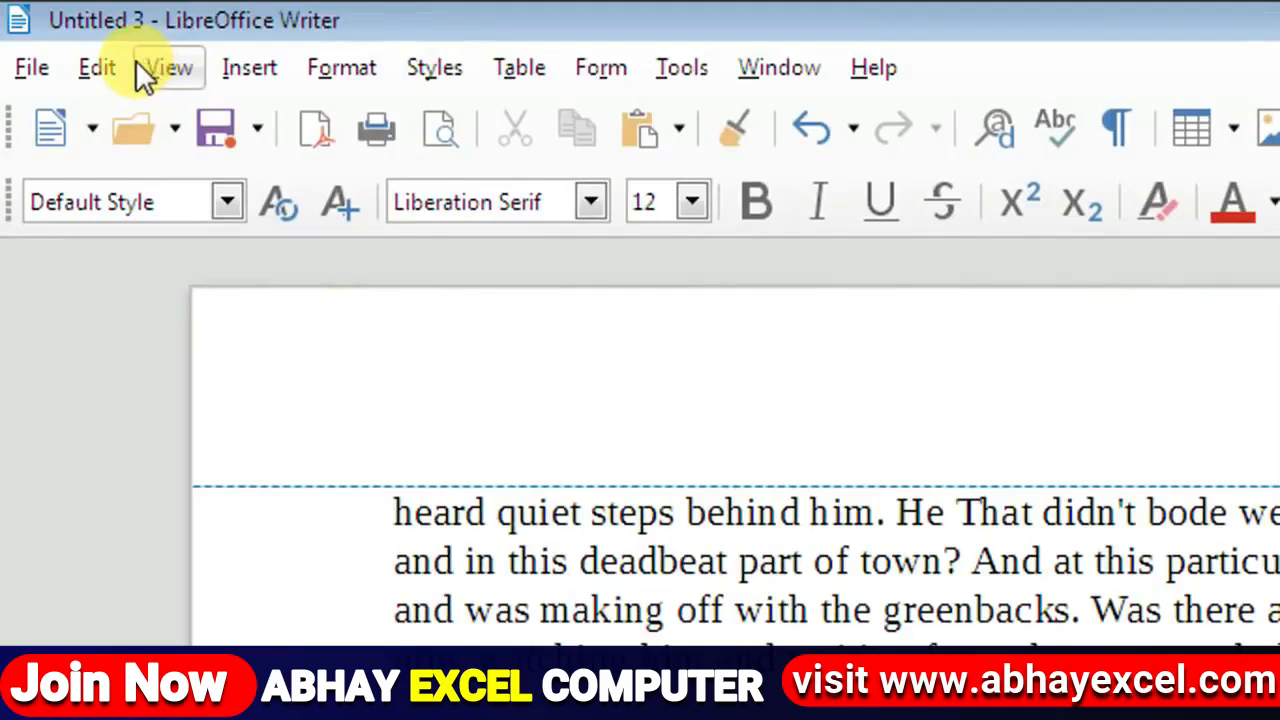
Step: Set the Edit menu's Selection Mode back to Standard
left_click(120, 62)
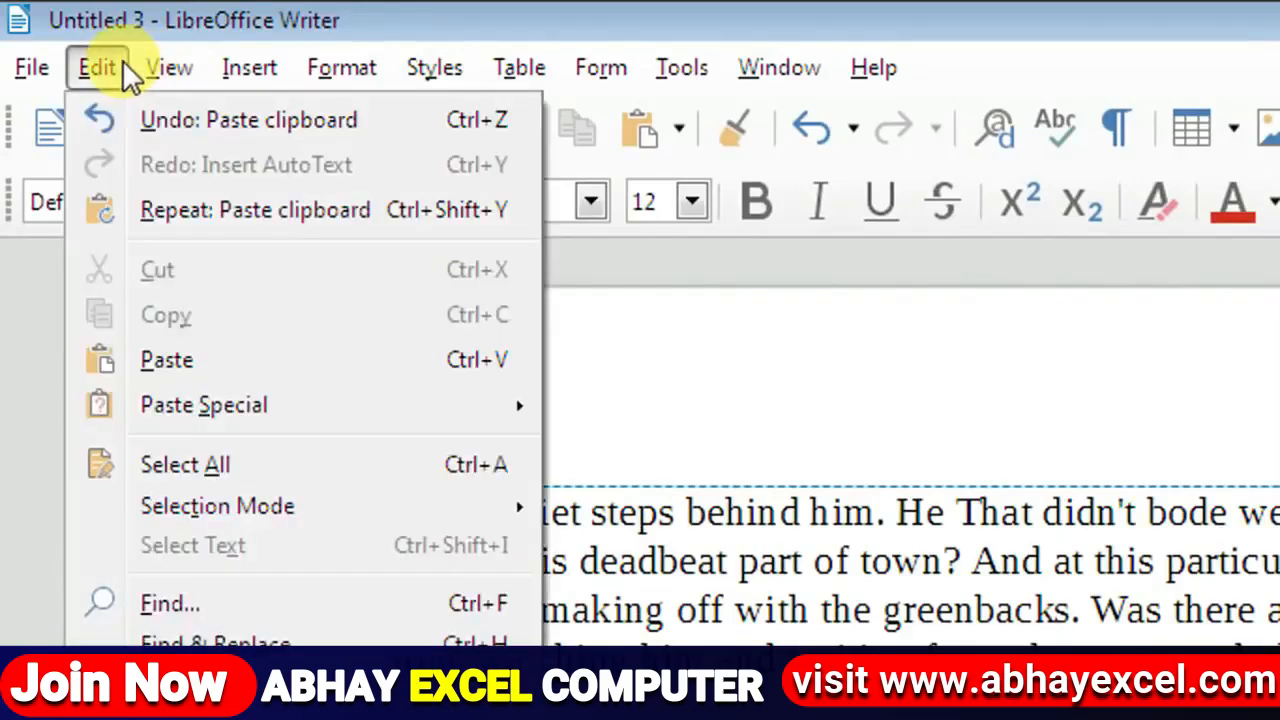
mouse_move(262, 508)
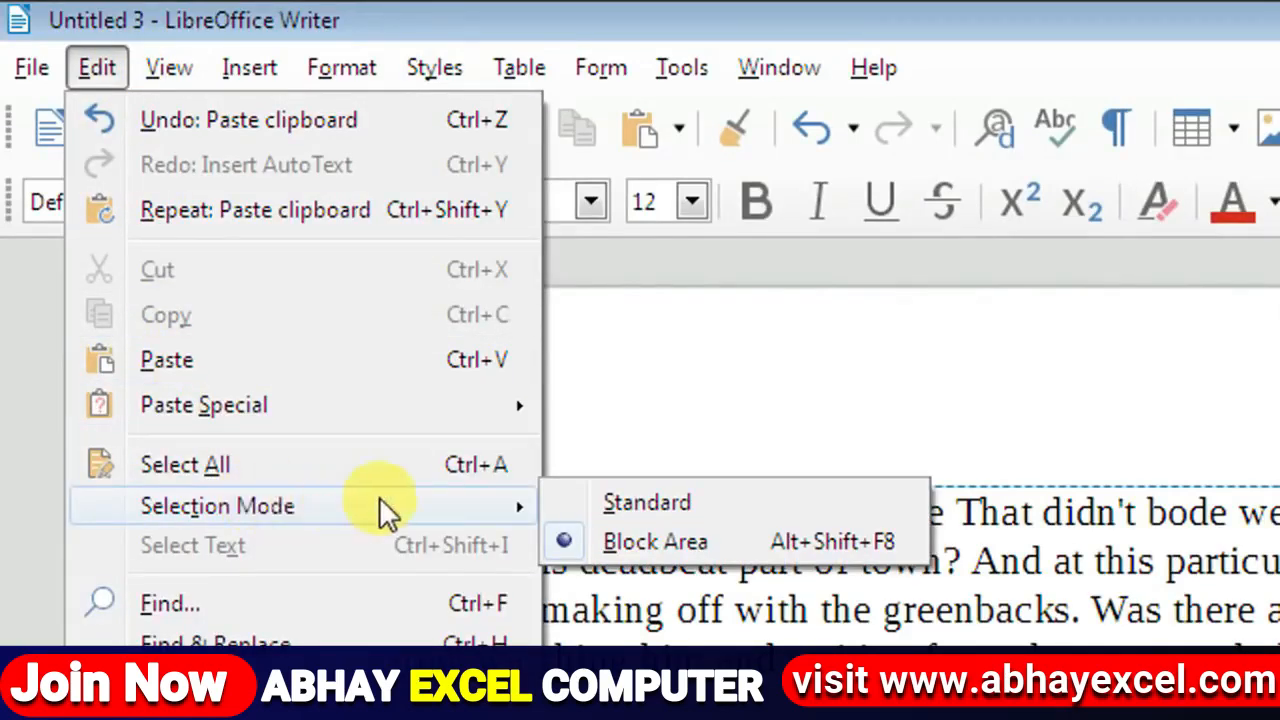
left_click(585, 505)
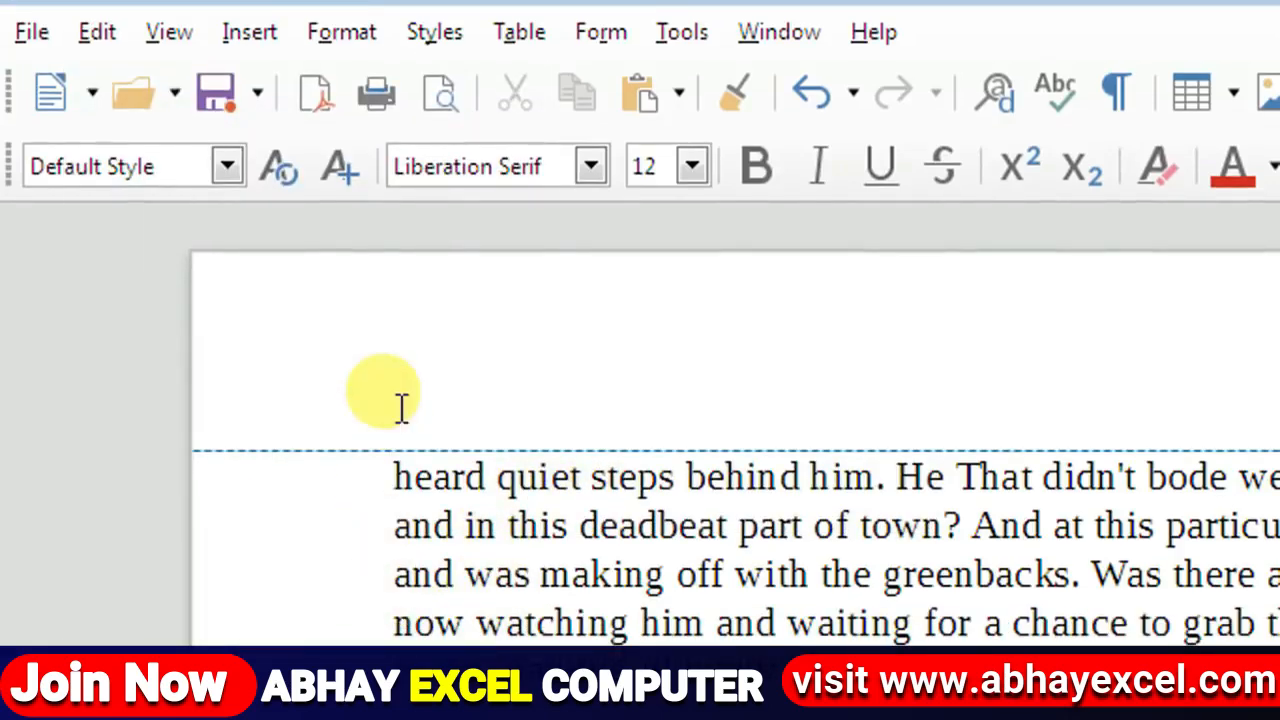
Step: Select about eleven full lines from 'heard' down, deselect, and show the Edit menu
left_click_drag(393, 476, 485, 719)
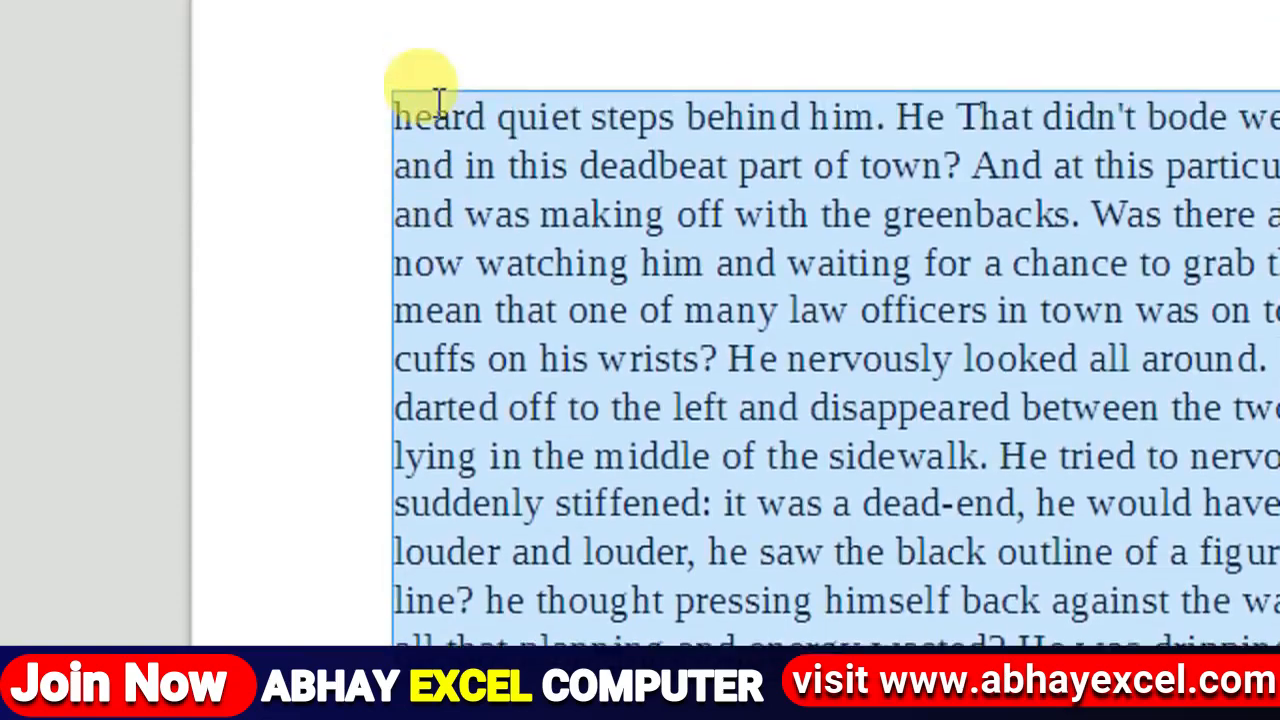
left_click(424, 132)
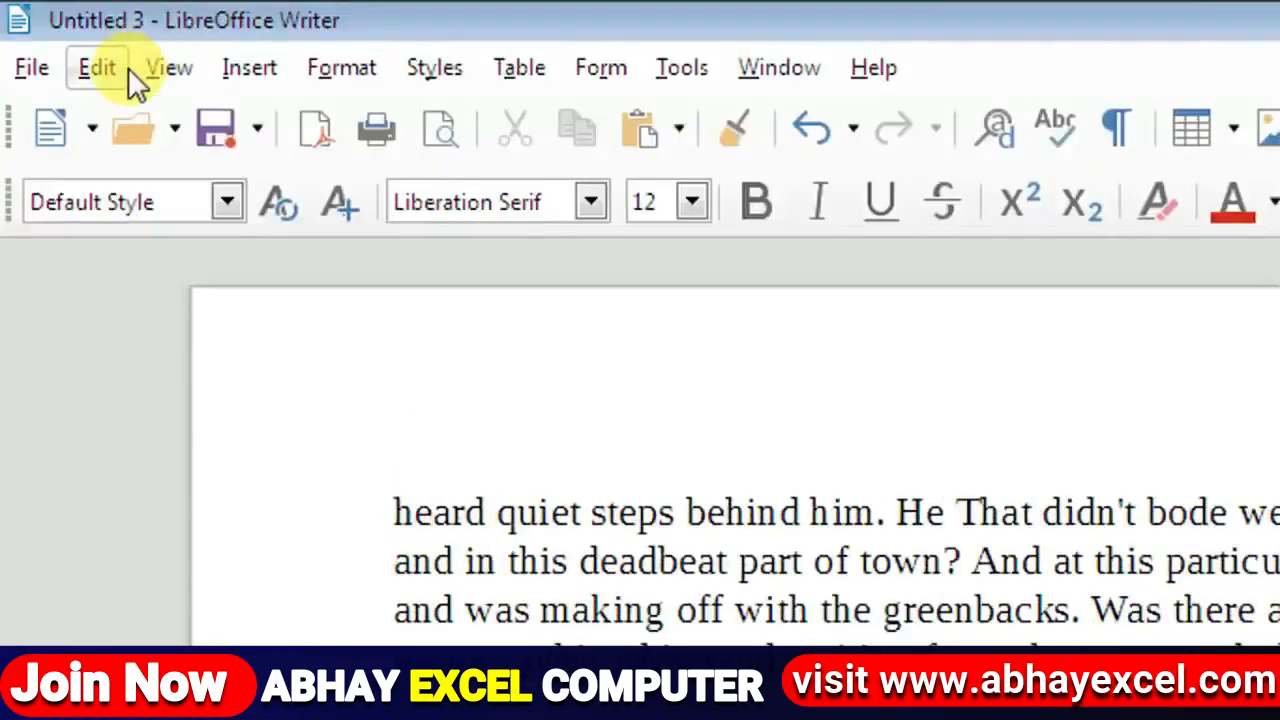
left_click(124, 67)
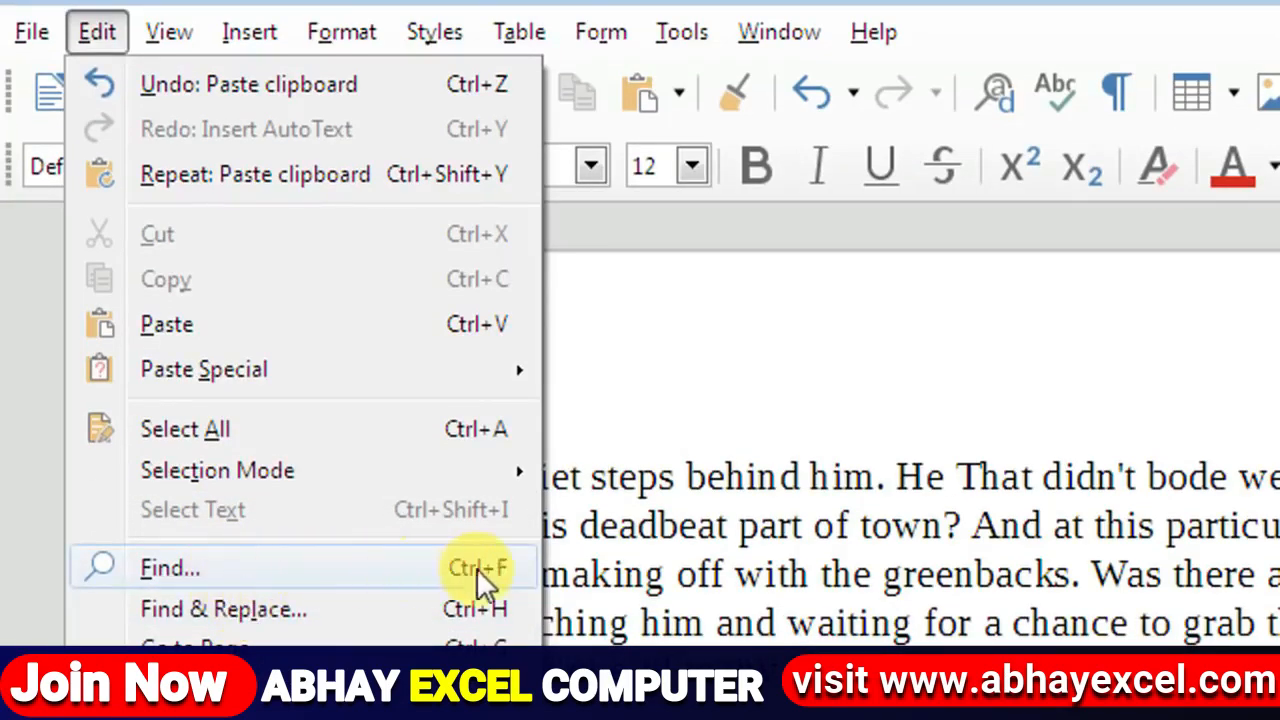
Step: Search for 'he' with Find and highlight all matches in the story
left_click(411, 567)
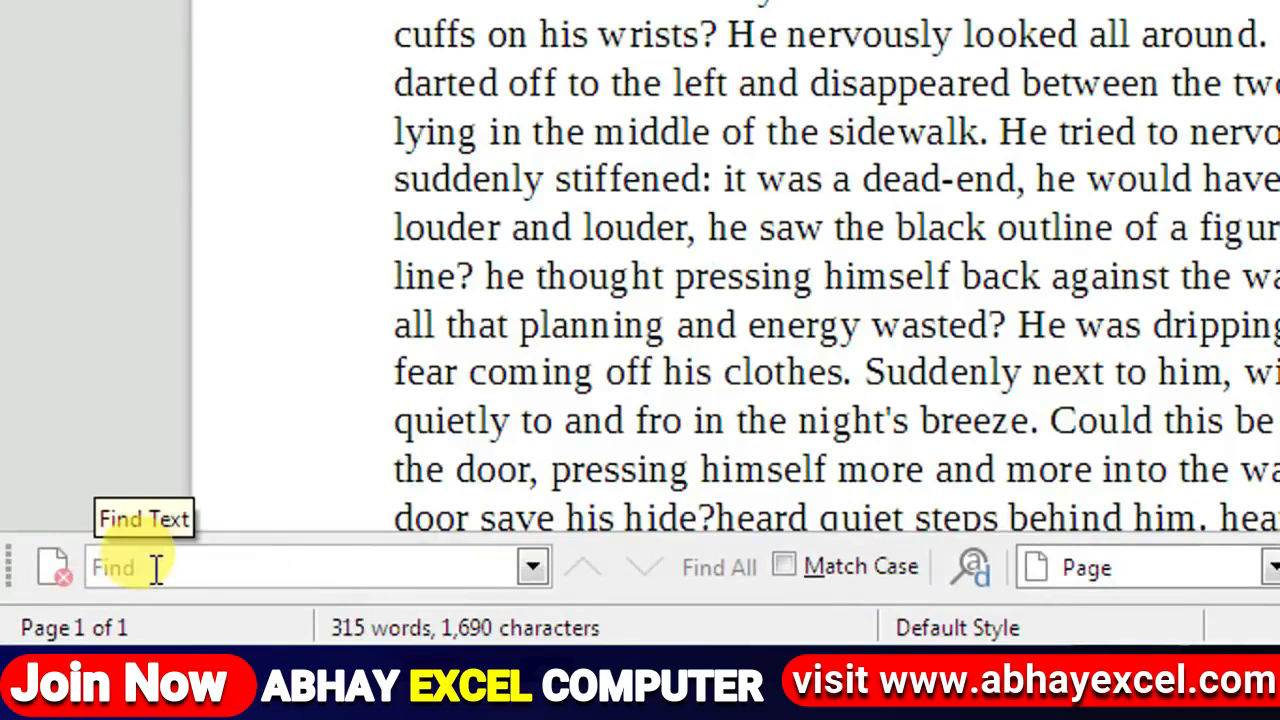
type("he")
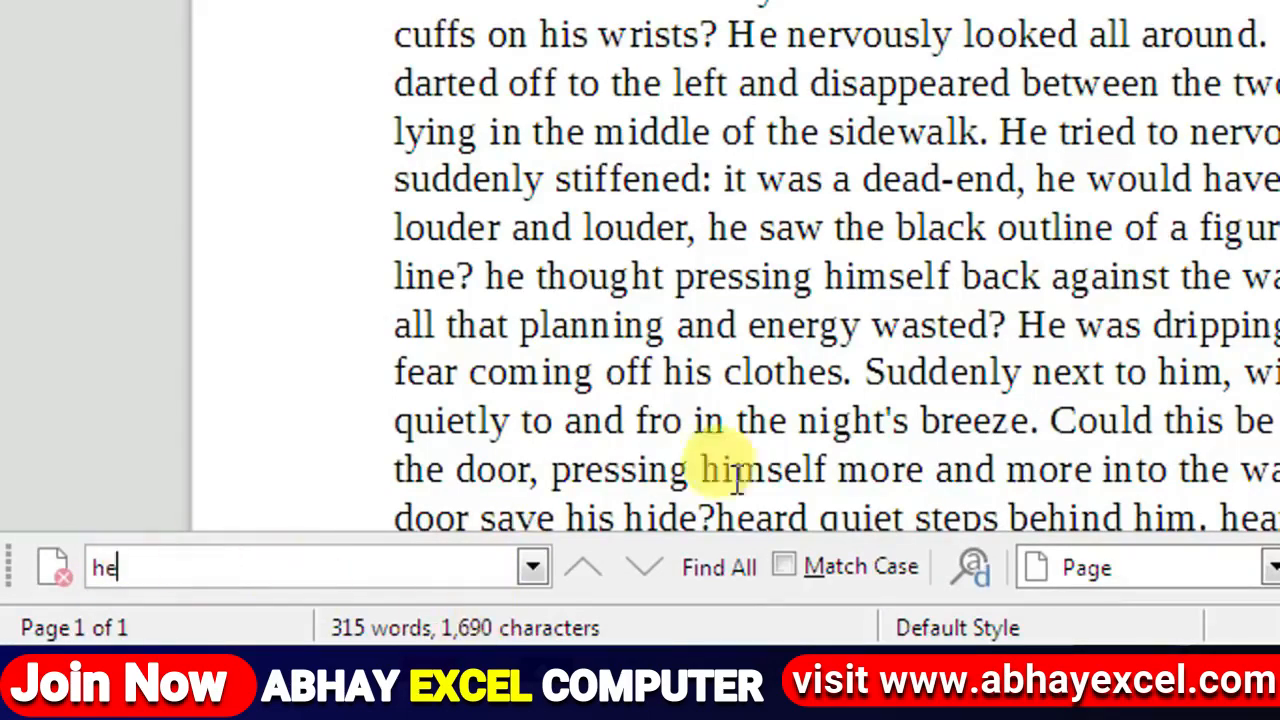
left_click(720, 568)
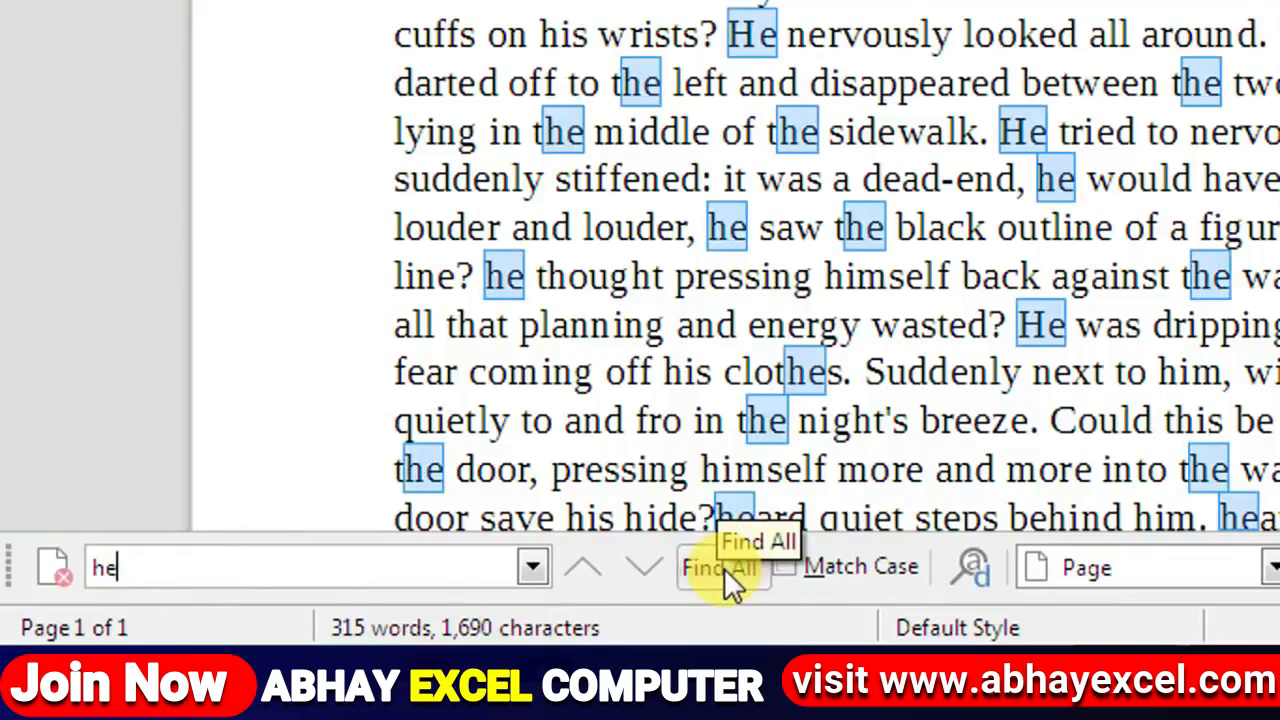
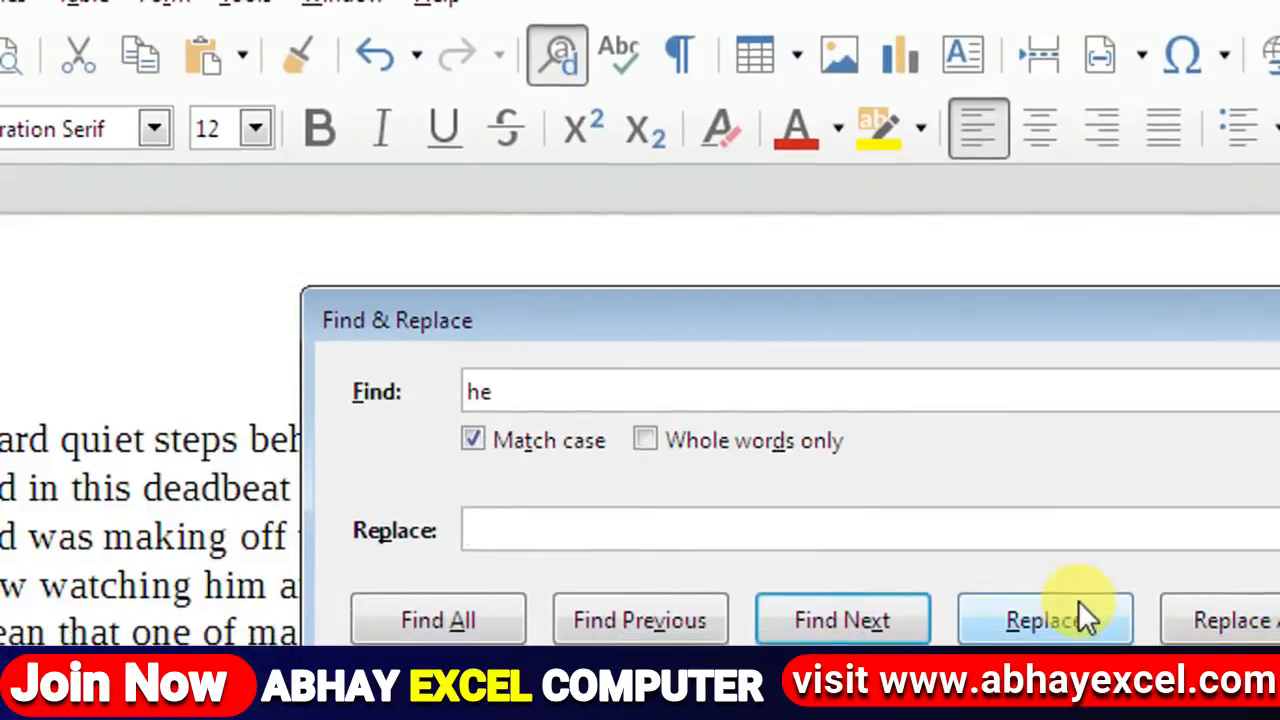
Step: Replace the first 'he' with 'she', then all 45 remaining matches, and close Find & Replace
type("she")
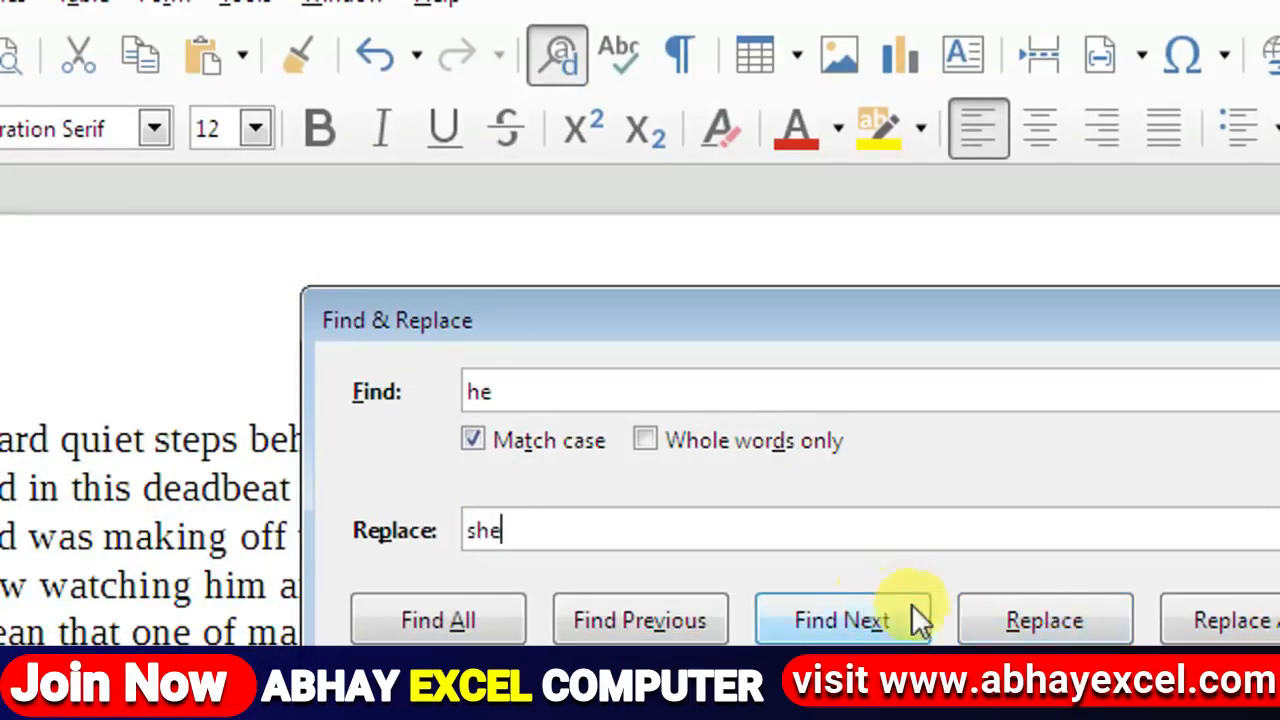
left_click(1052, 622)
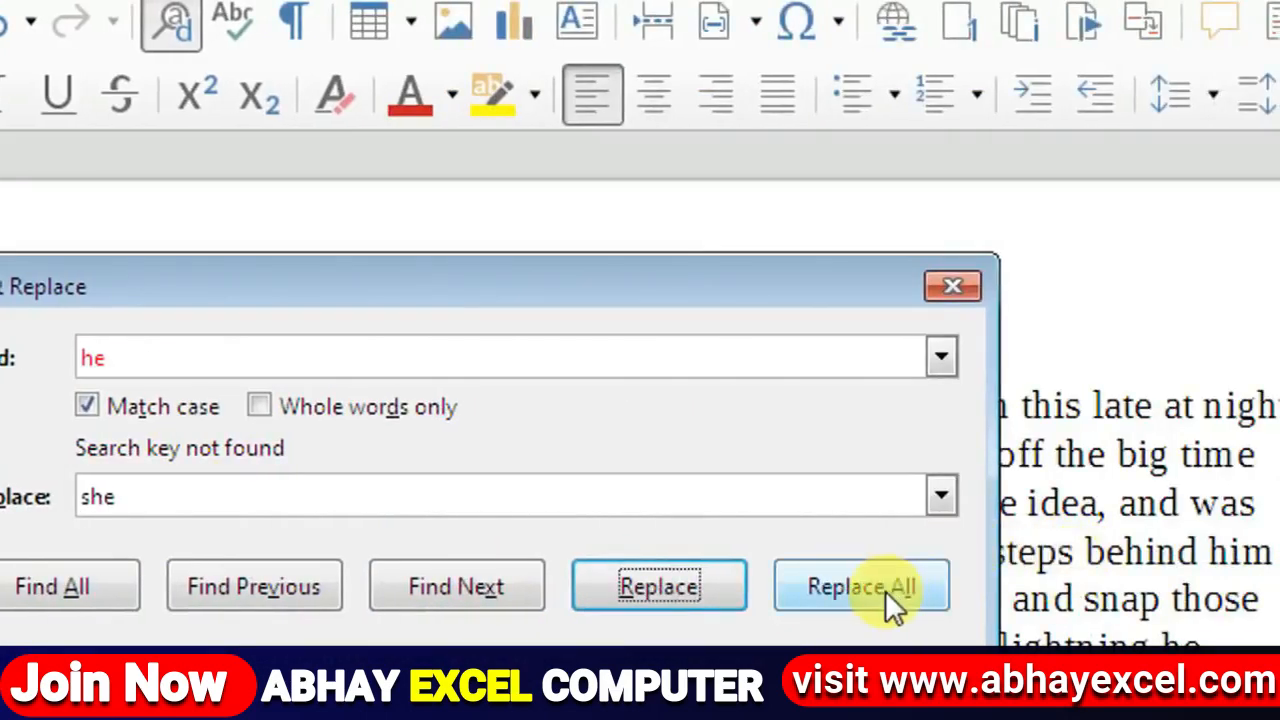
left_click(862, 587)
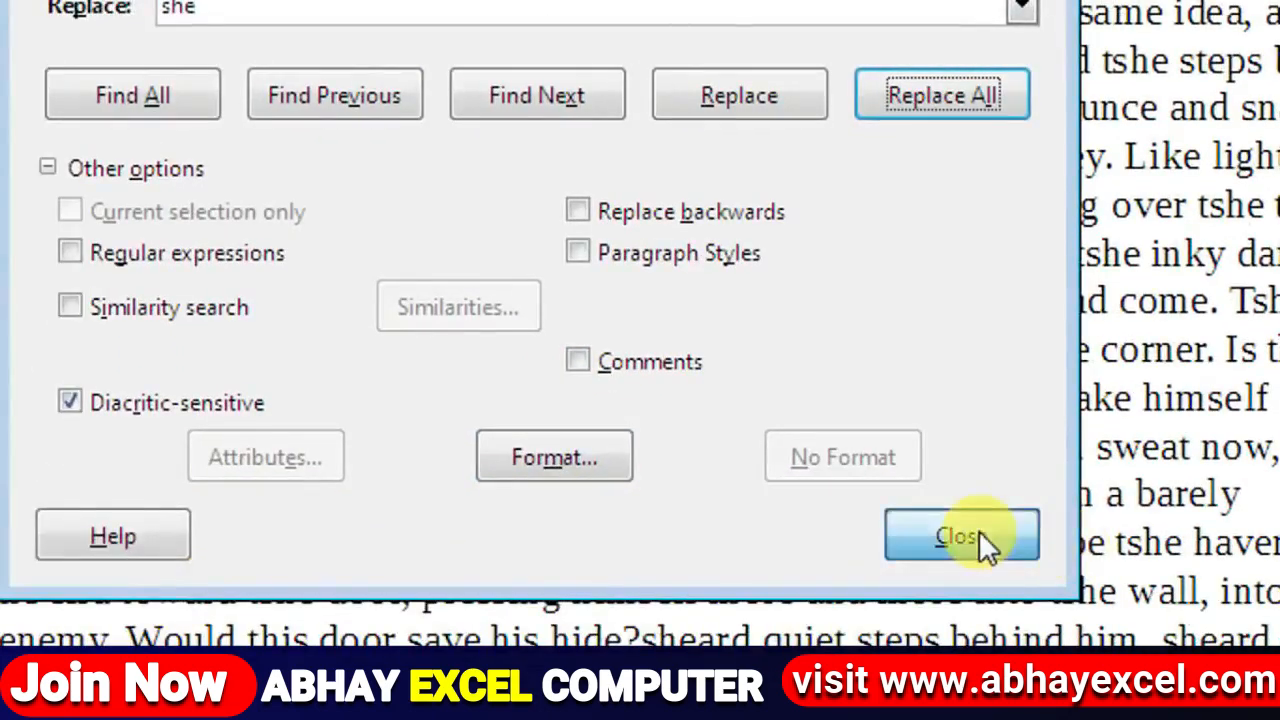
left_click(885, 588)
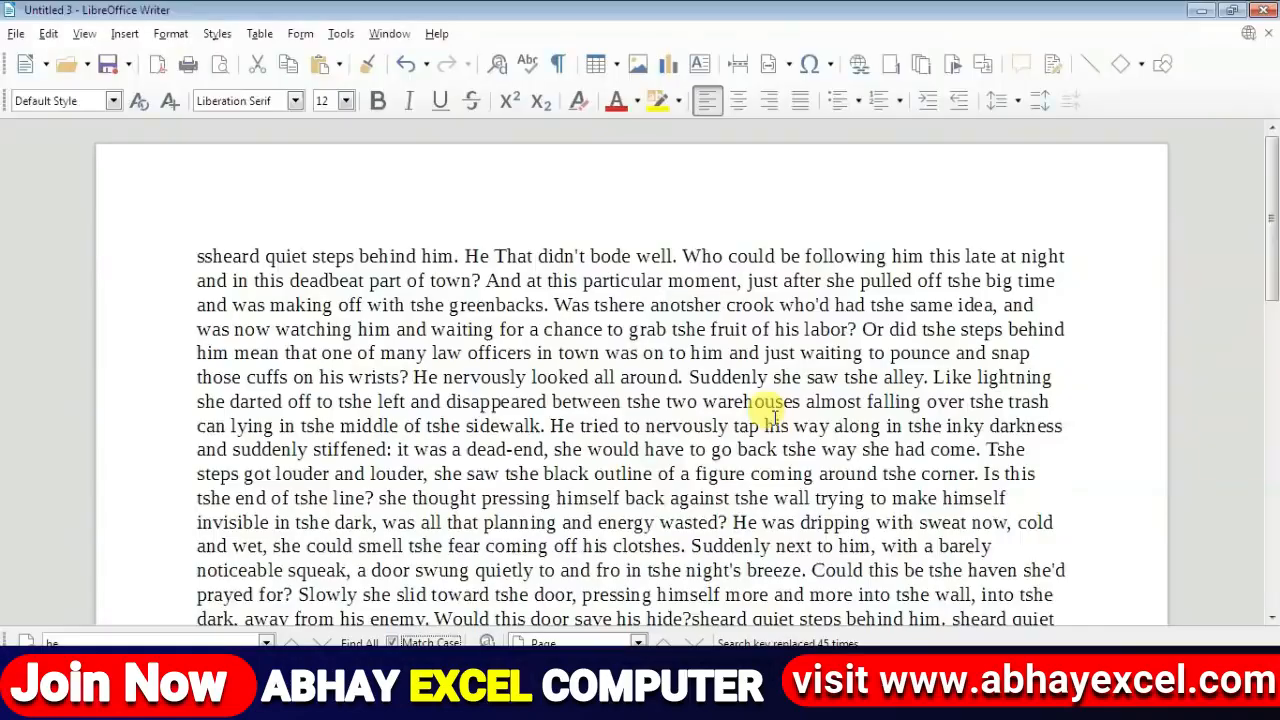
Step: Cancel the Go to Page prompt, select all text, then place the cursor after the final 'behind him.'
left_click(48, 33)
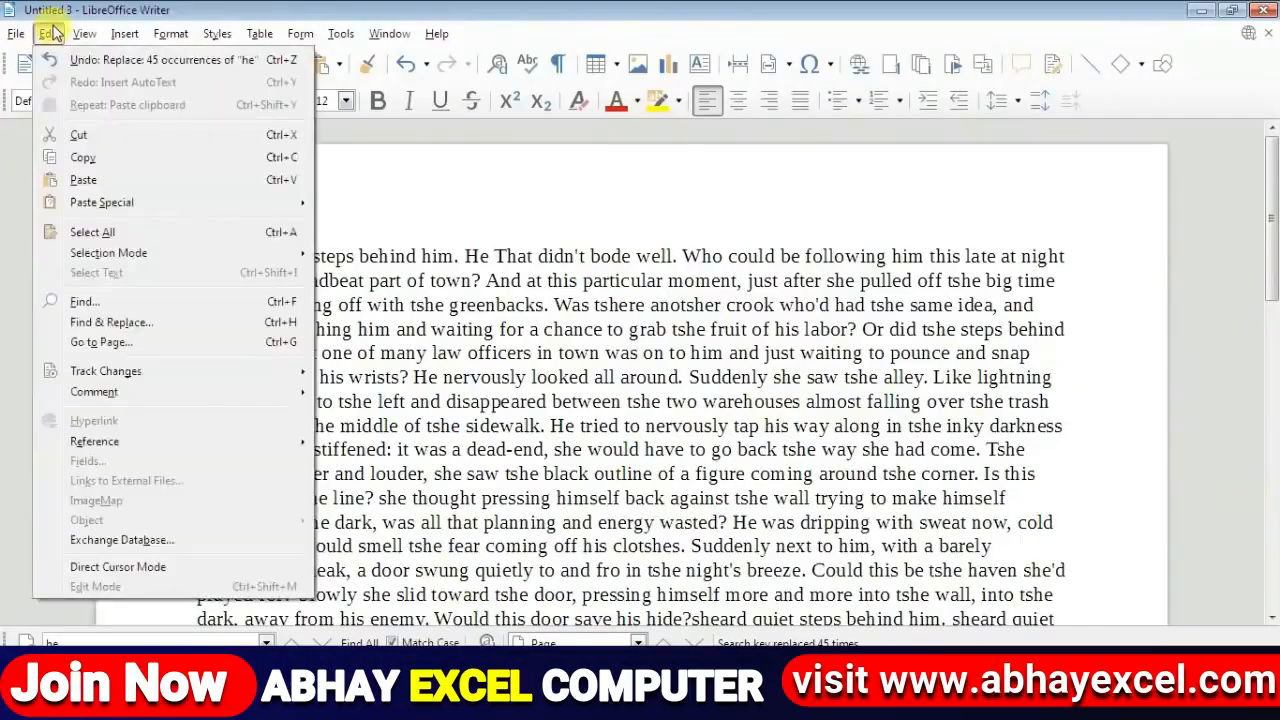
left_click(166, 348)
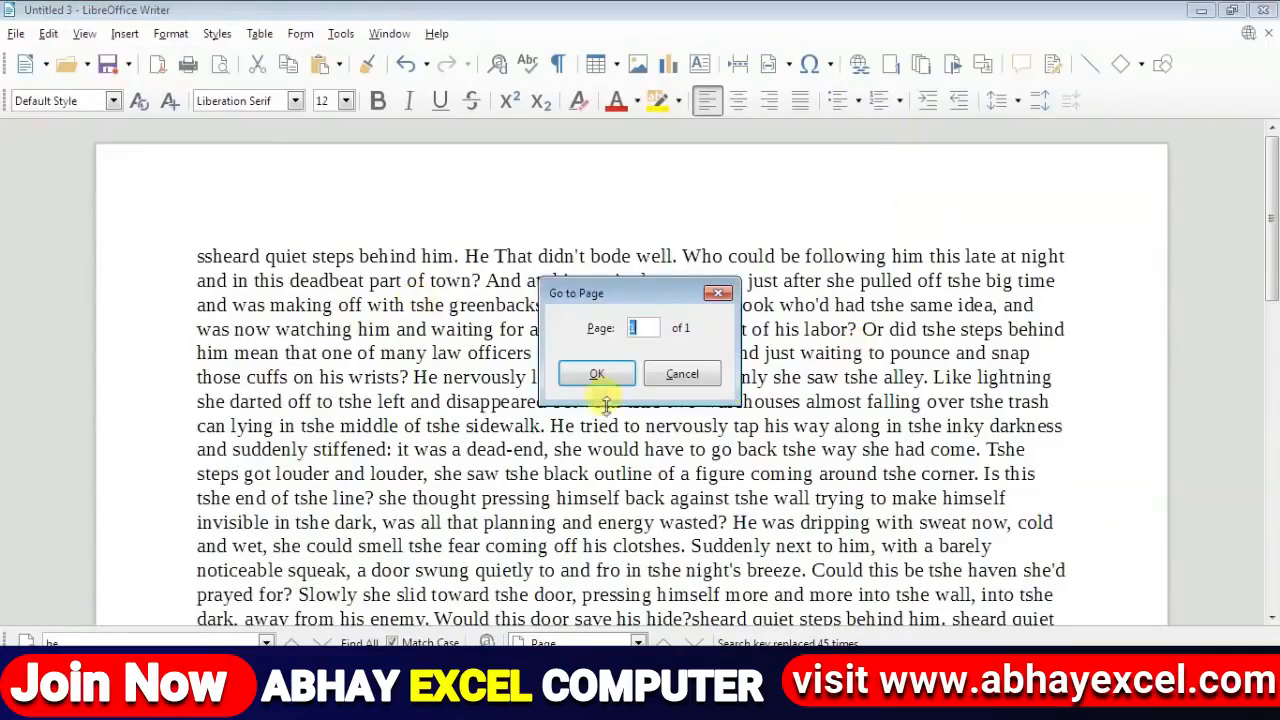
left_click(722, 291)
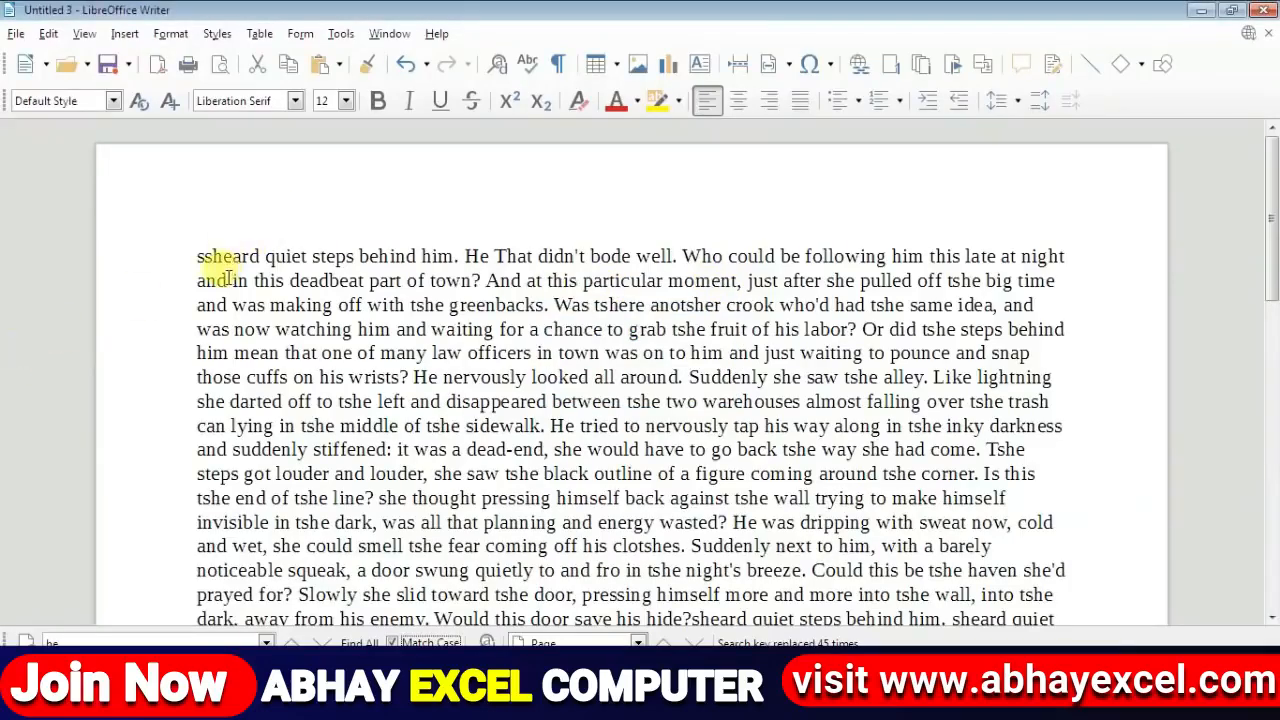
key("ctrl+a")
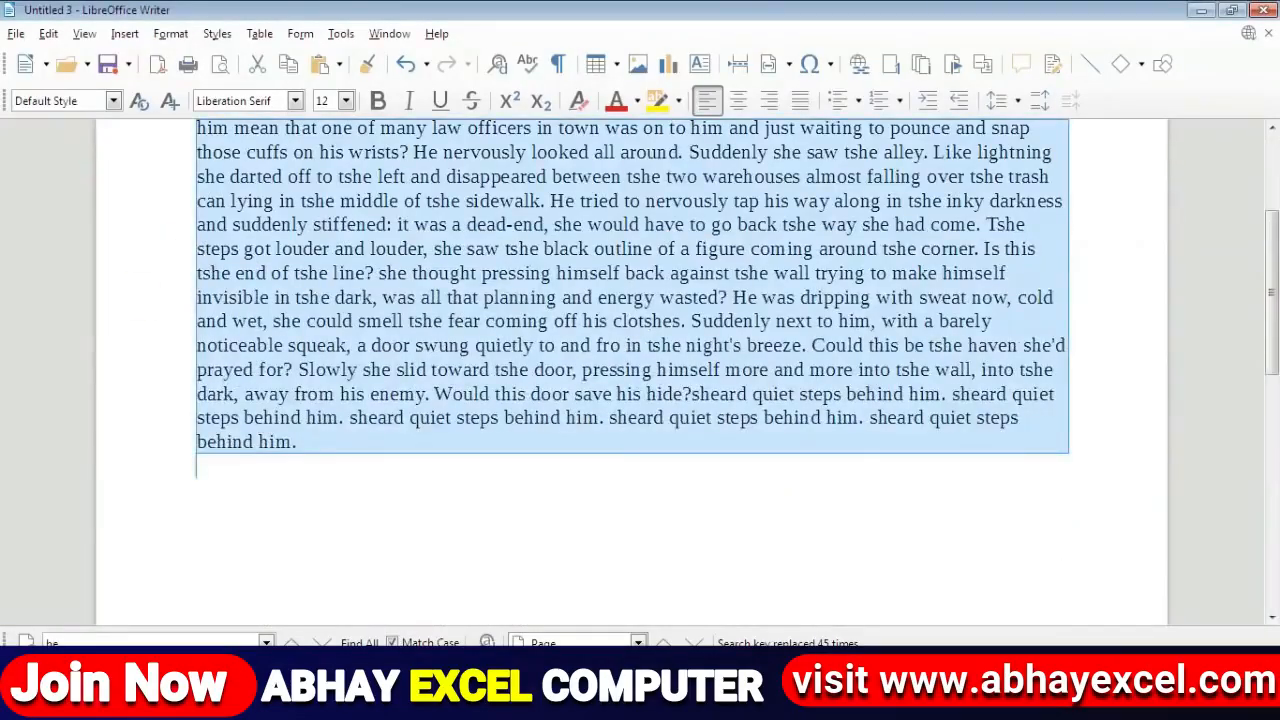
left_click(373, 490)
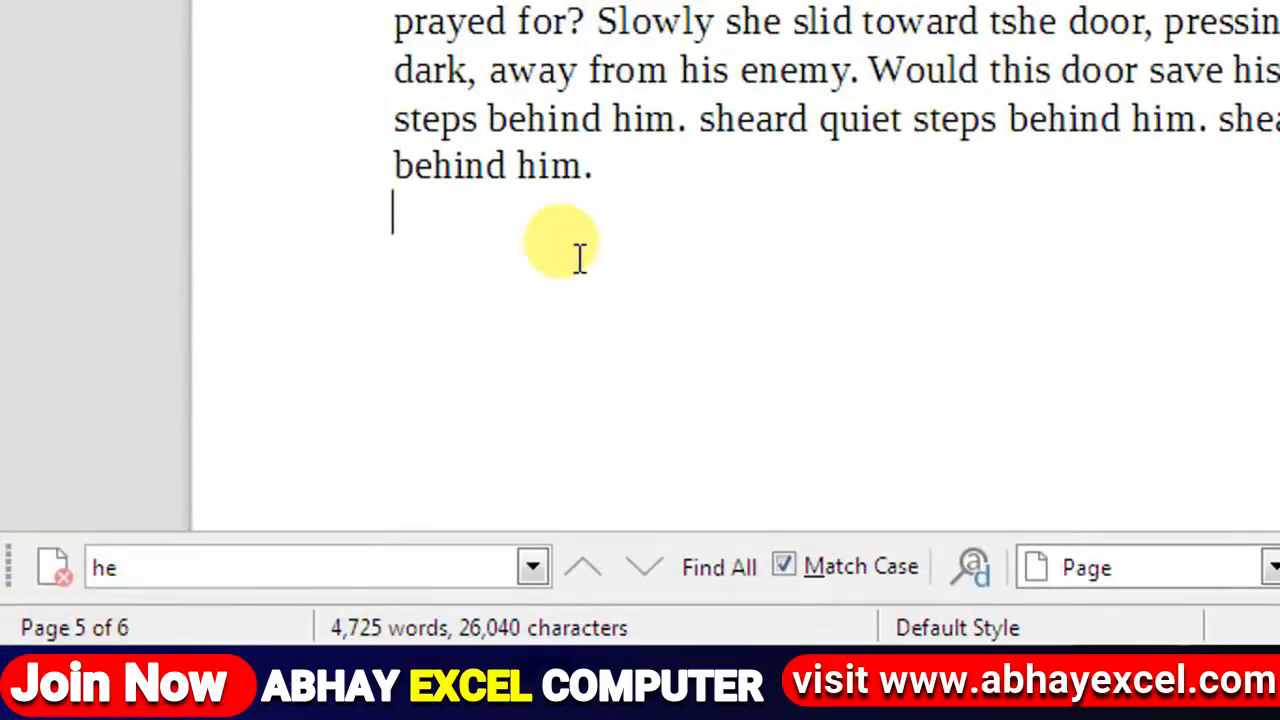
left_click(684, 187)
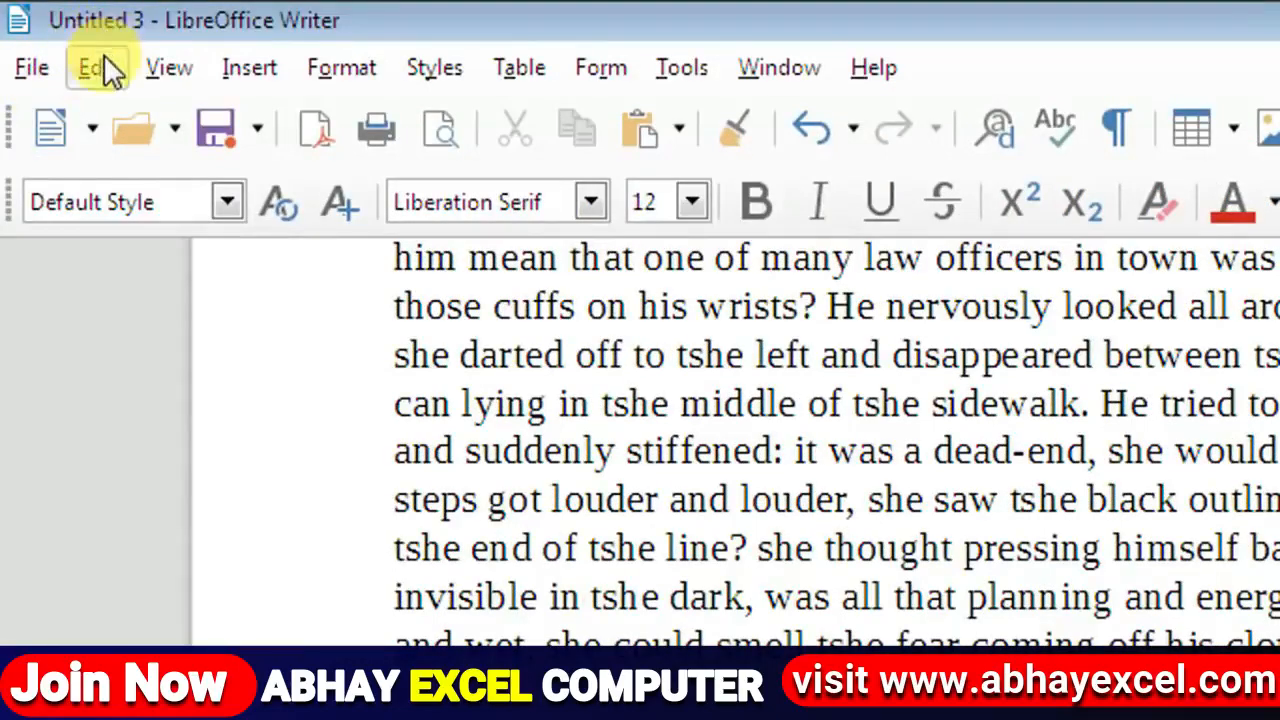
Step: Jump to page 1 via Edit > Go to Page, changing the page number from 6 to 1
left_click(100, 64)
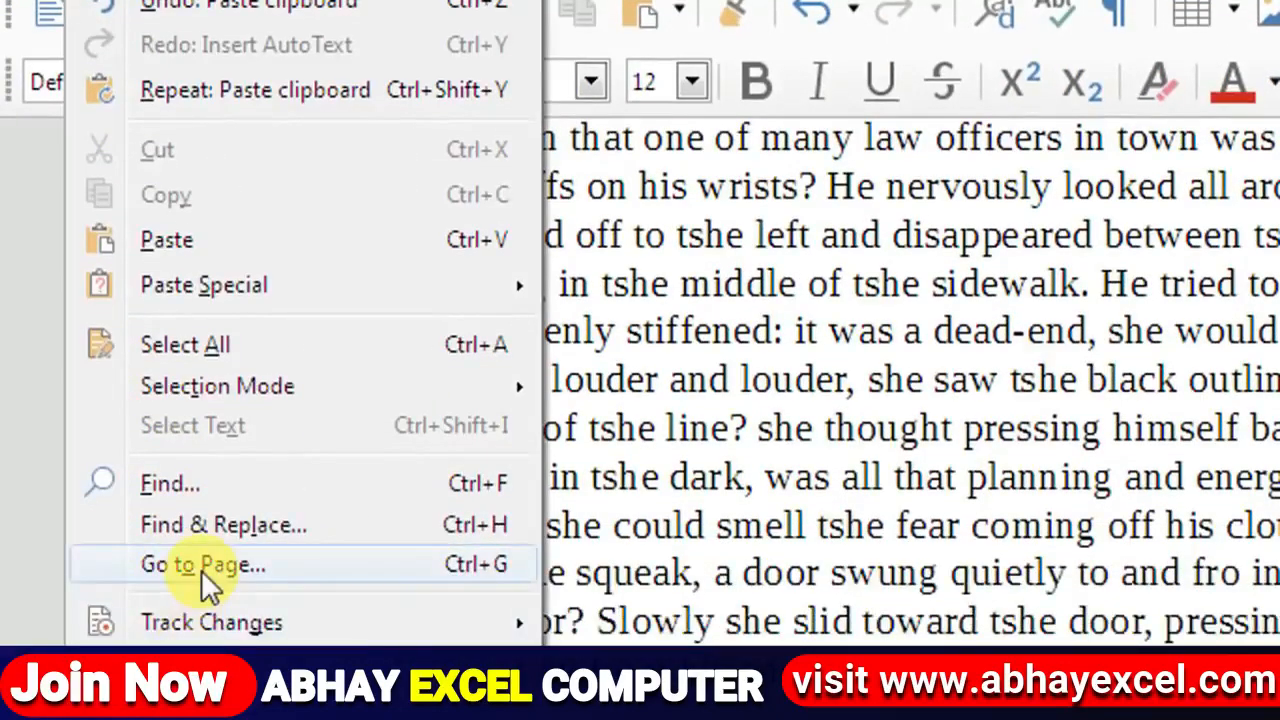
left_click(206, 566)
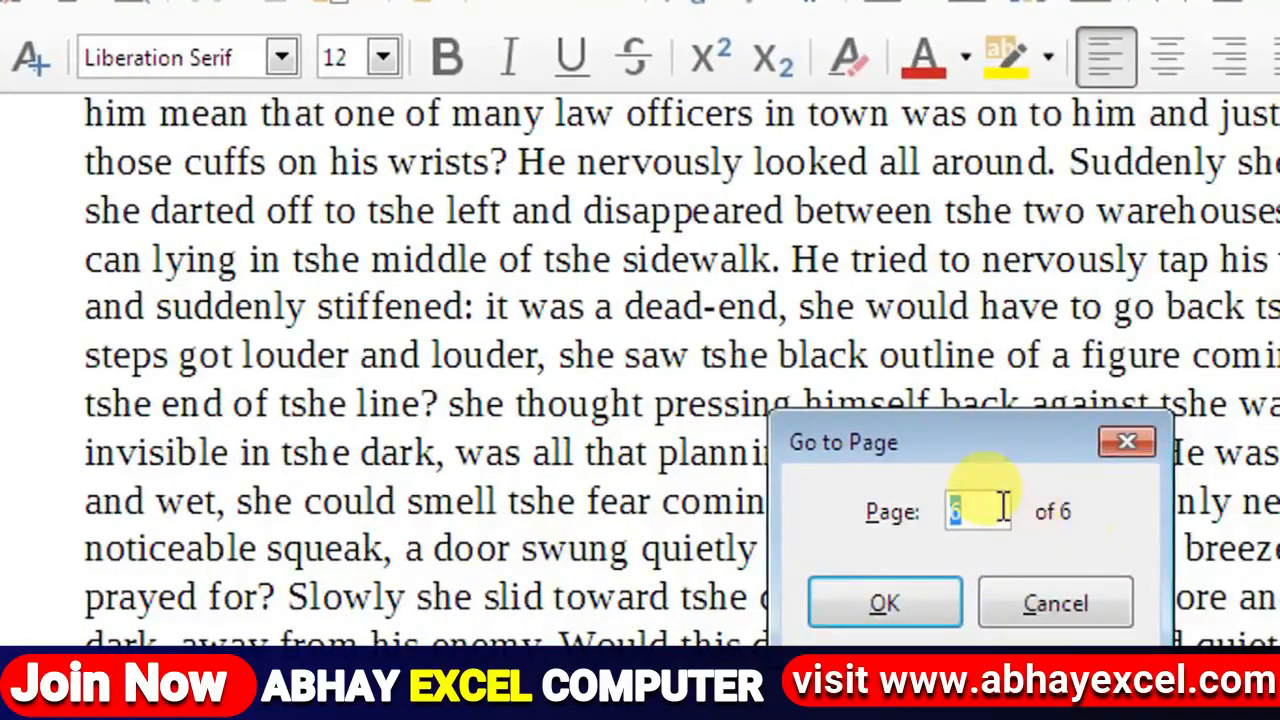
left_click(1272, 537)
left_click_drag(1003, 508, 891, 506)
type("1")
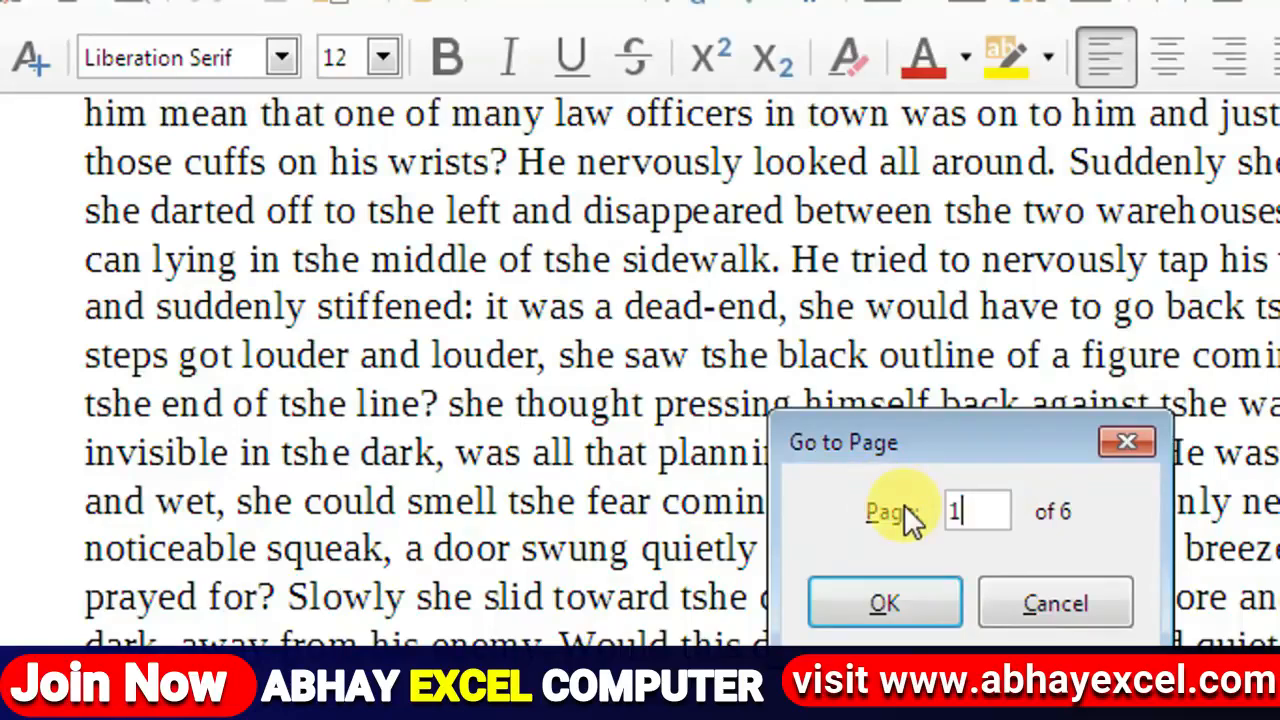
left_click(921, 609)
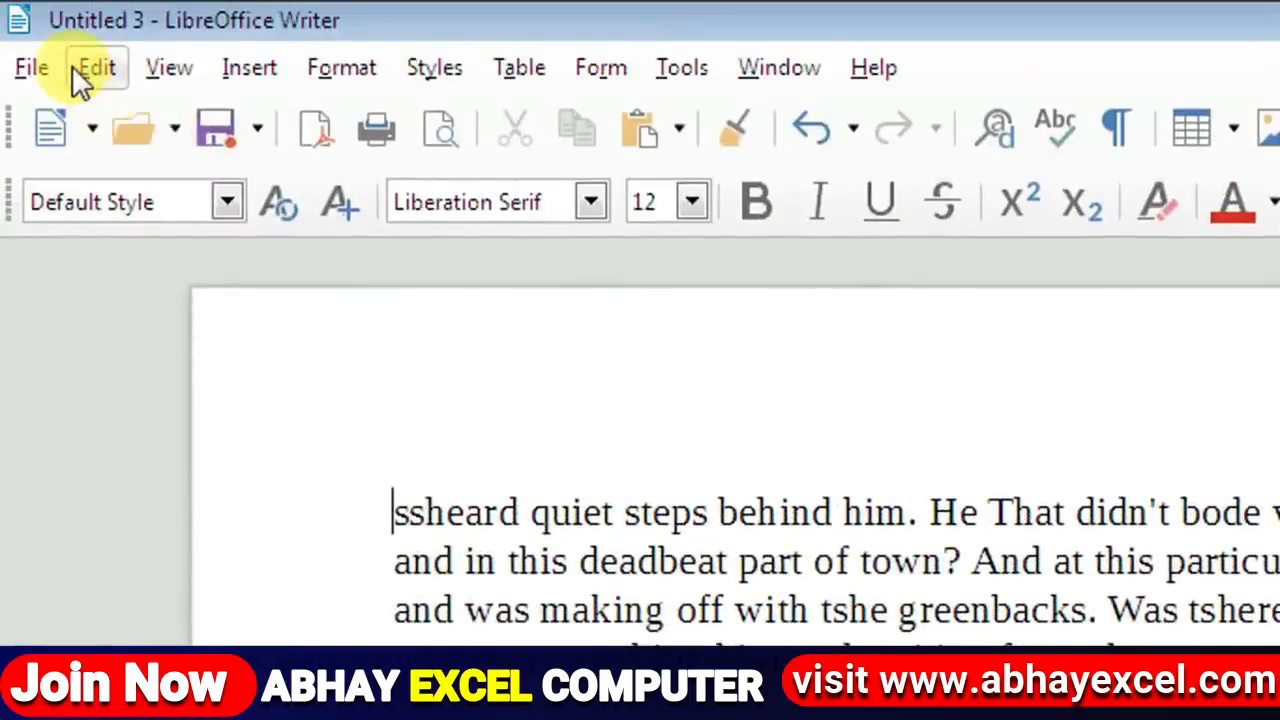
left_click(74, 70)
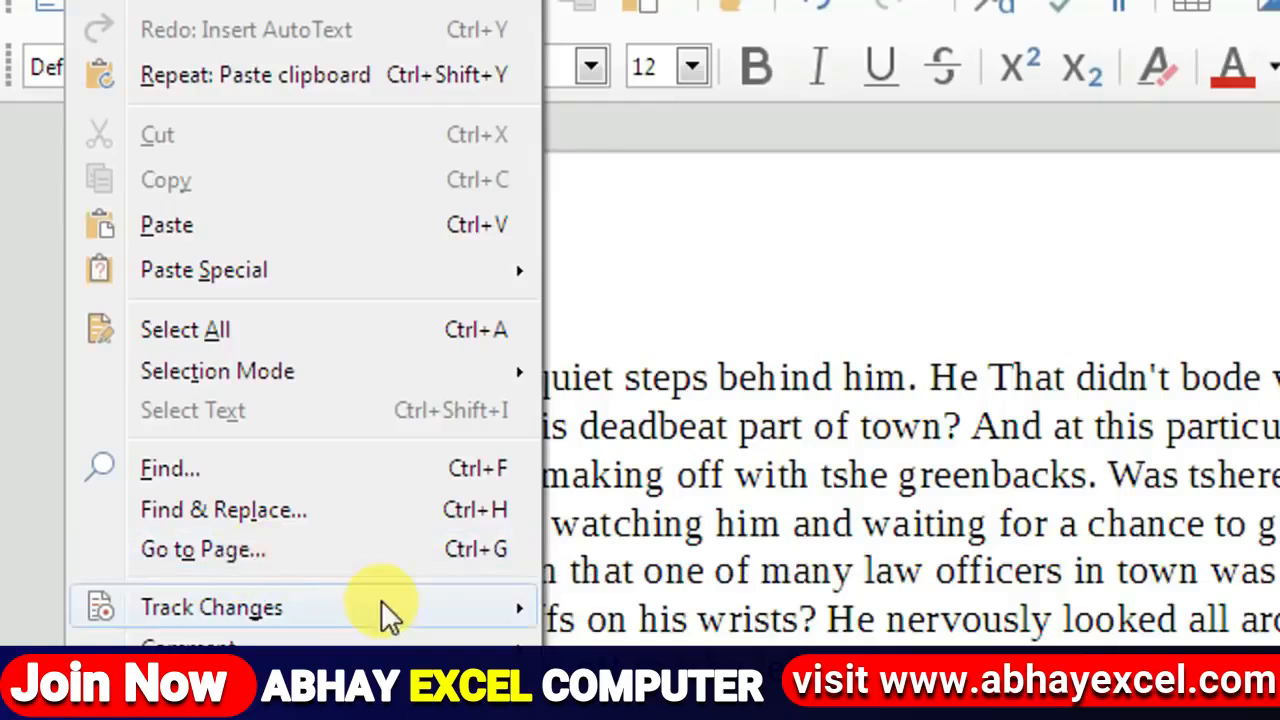
Step: Turn on Track Changes recording and type the author's name on its own line above the story
mouse_move(414, 612)
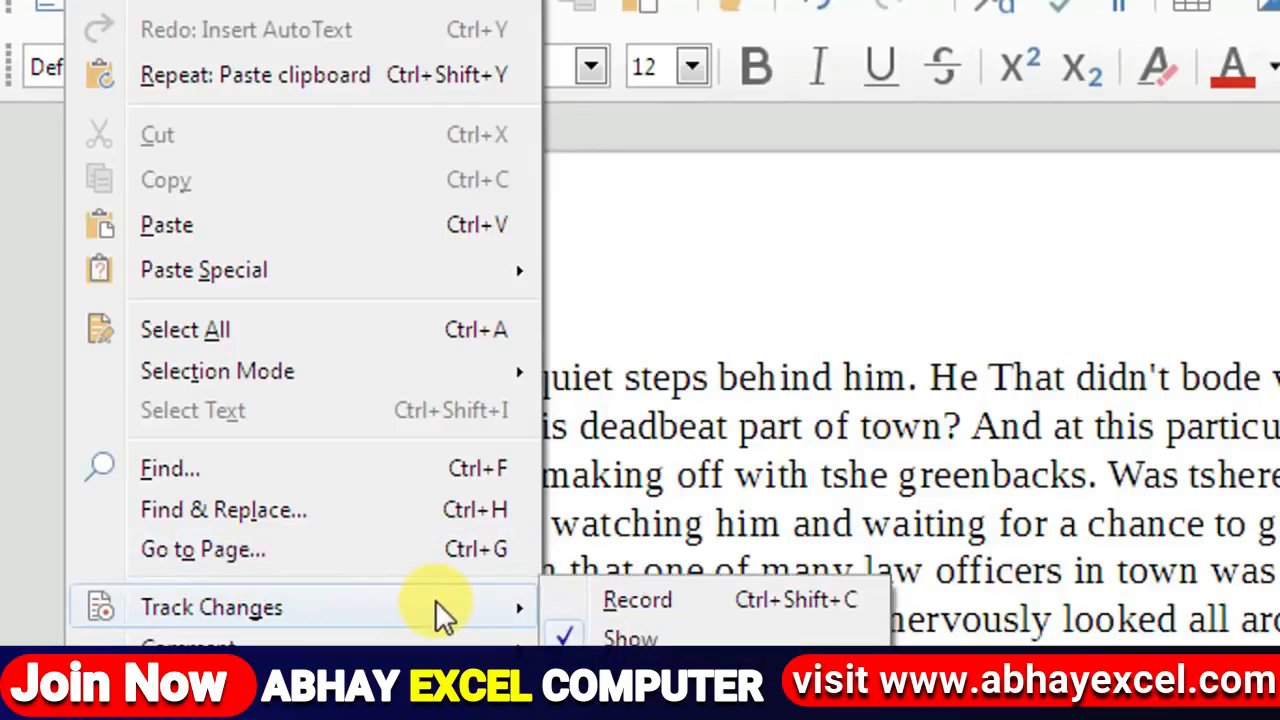
left_click(638, 600)
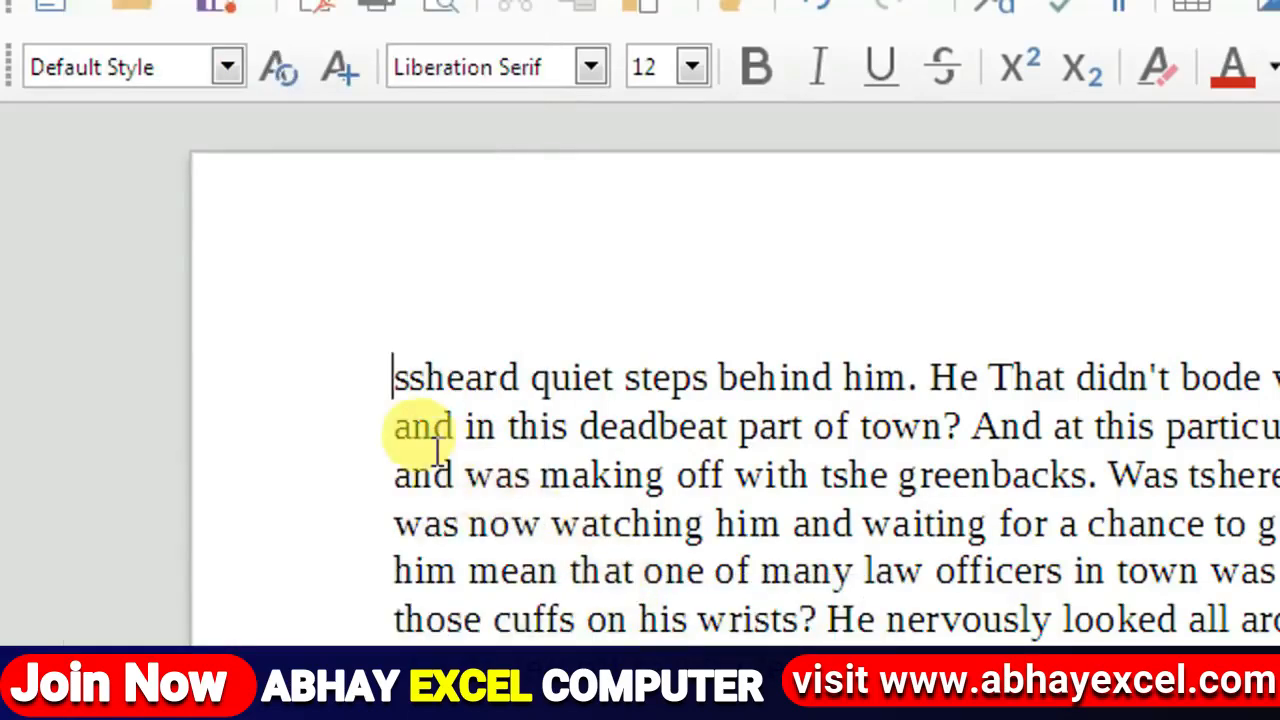
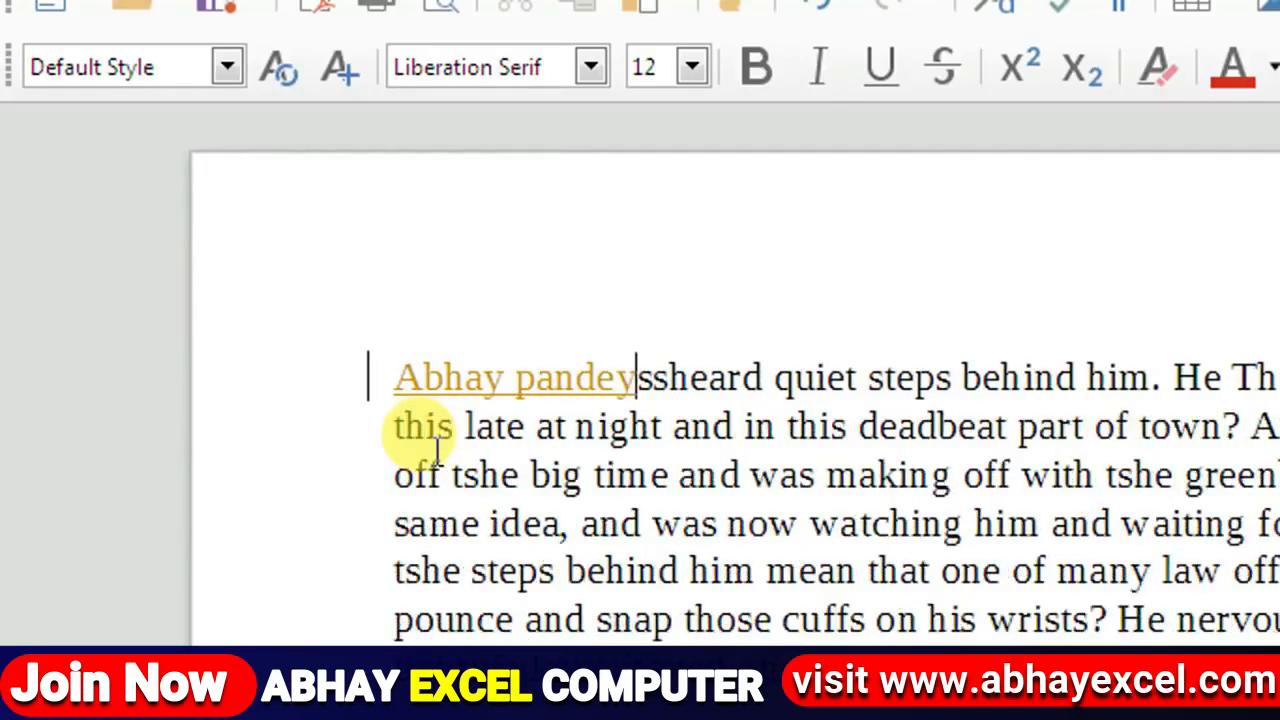
key("Return")
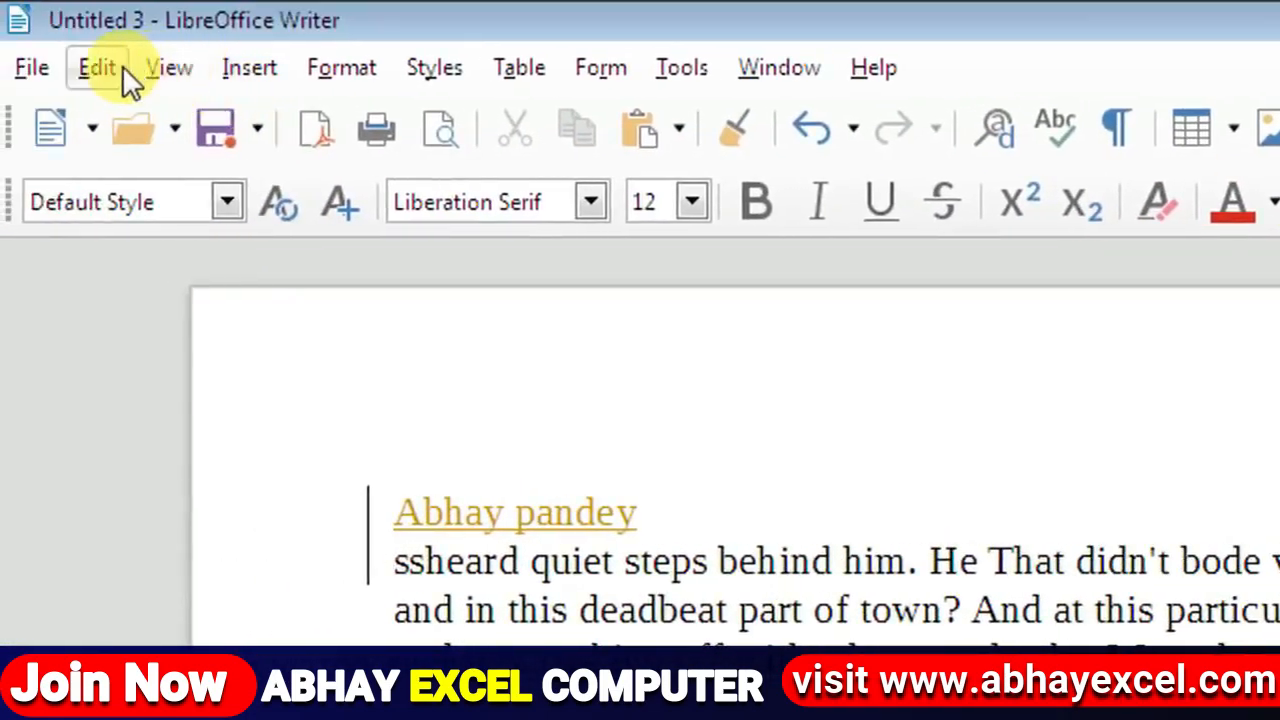
left_click(97, 67)
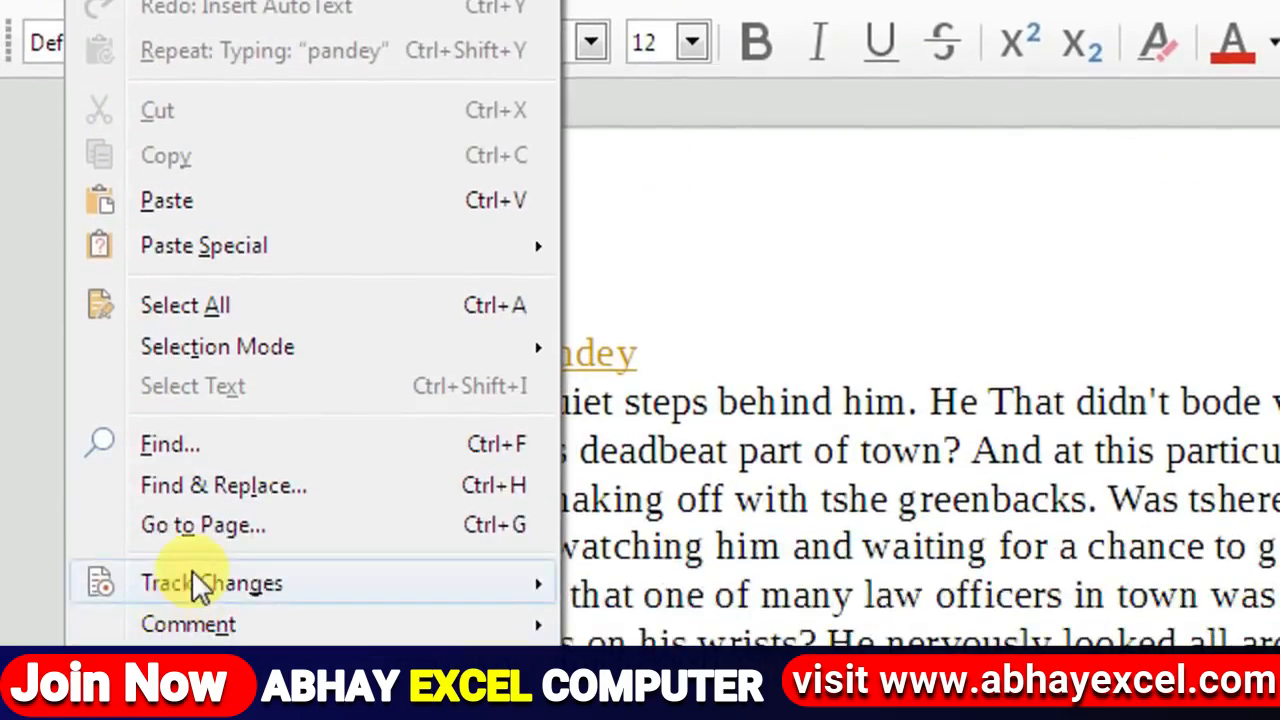
mouse_move(392, 590)
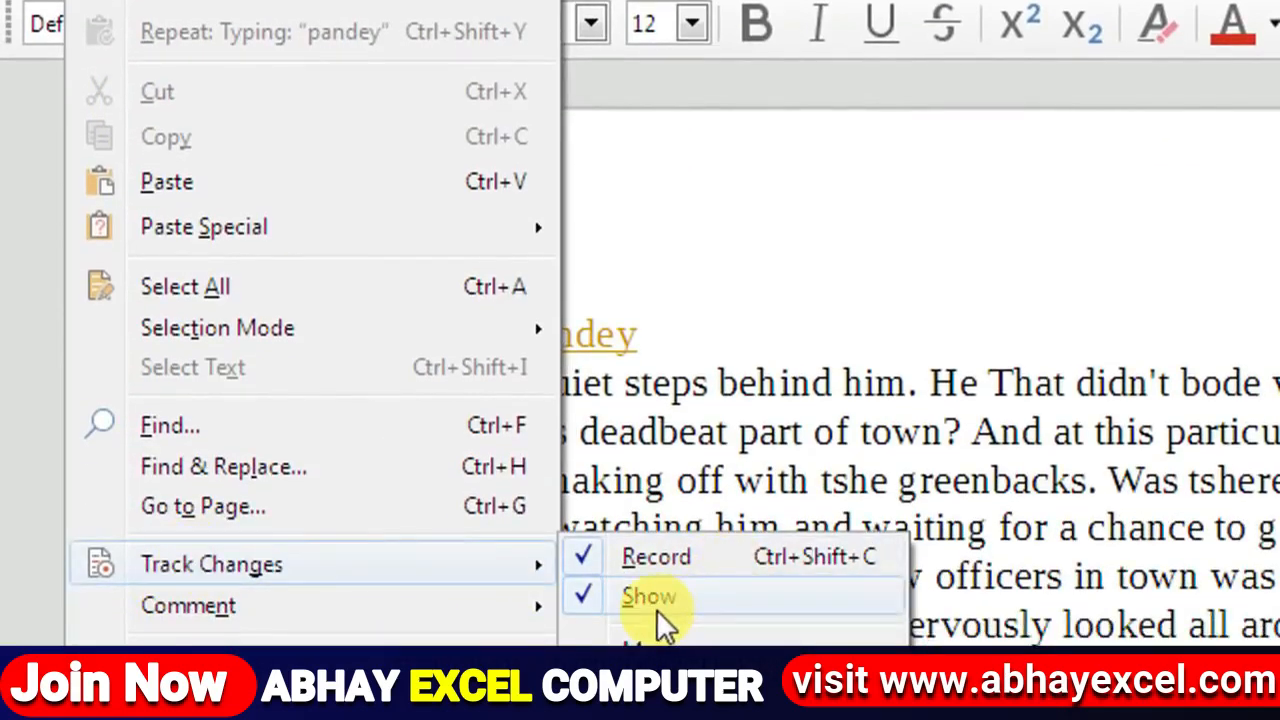
left_click(657, 600)
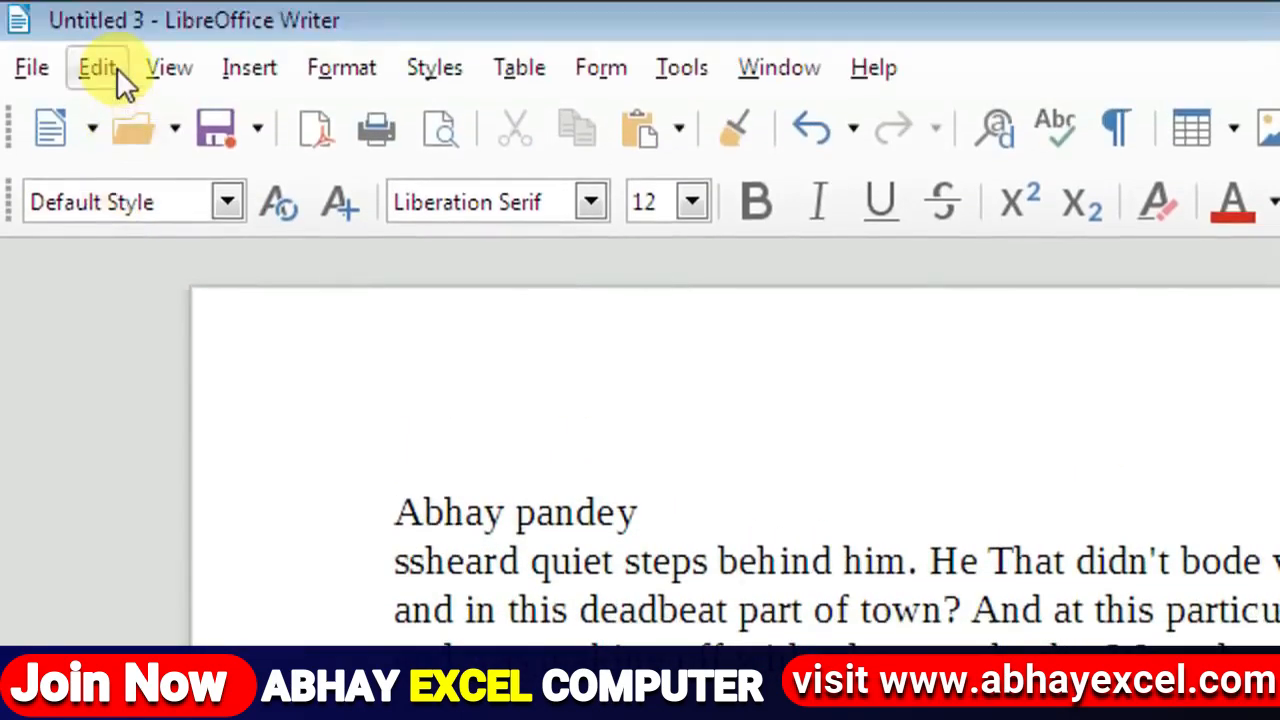
left_click(110, 68)
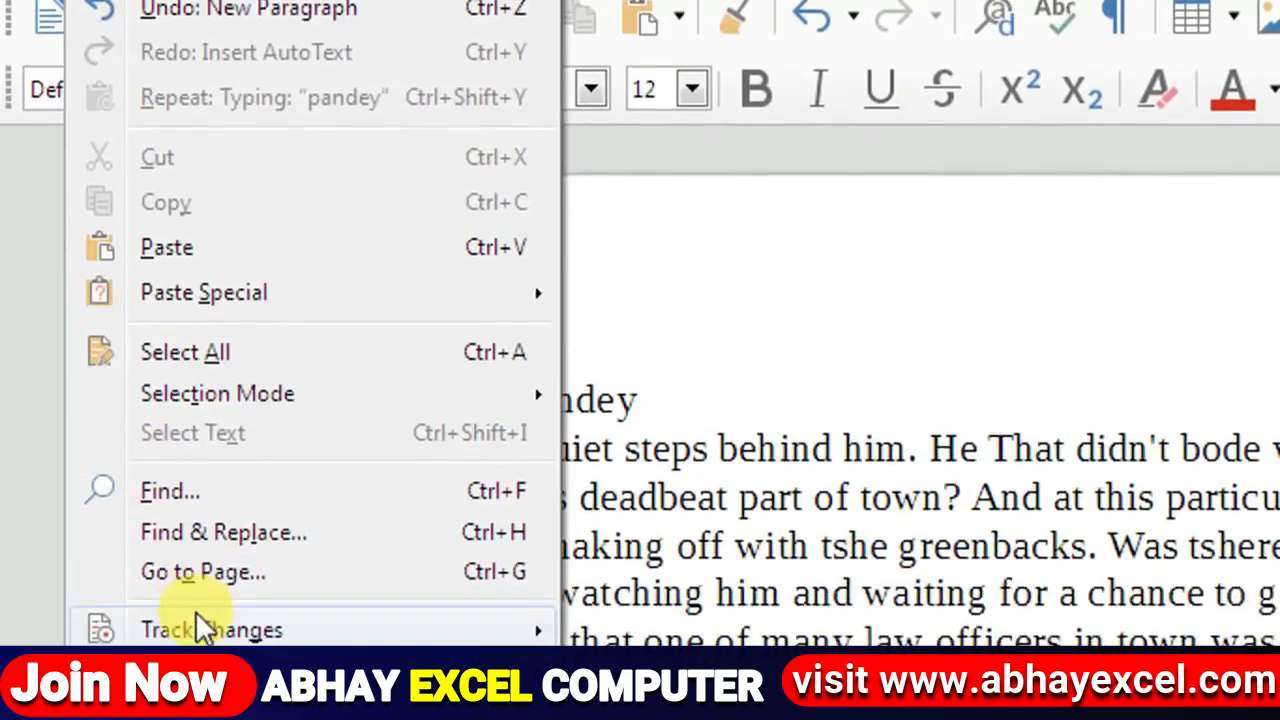
mouse_move(409, 634)
left_click(677, 605)
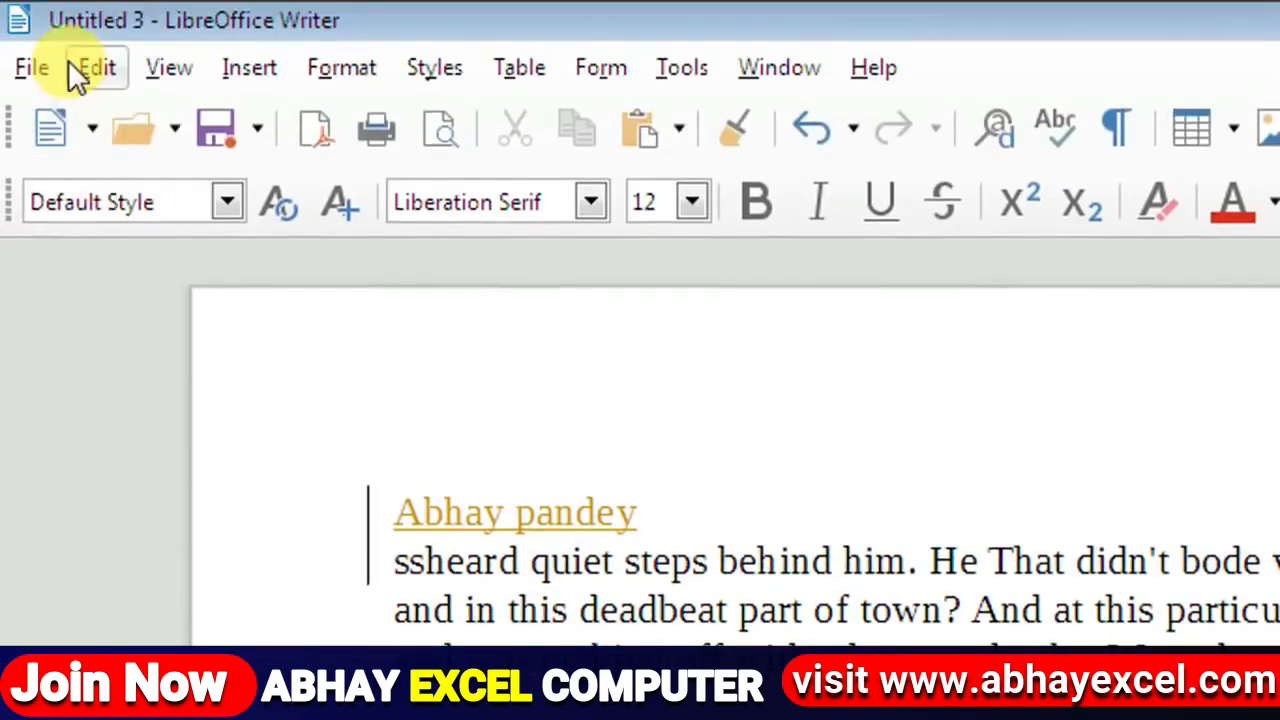
left_click(72, 67)
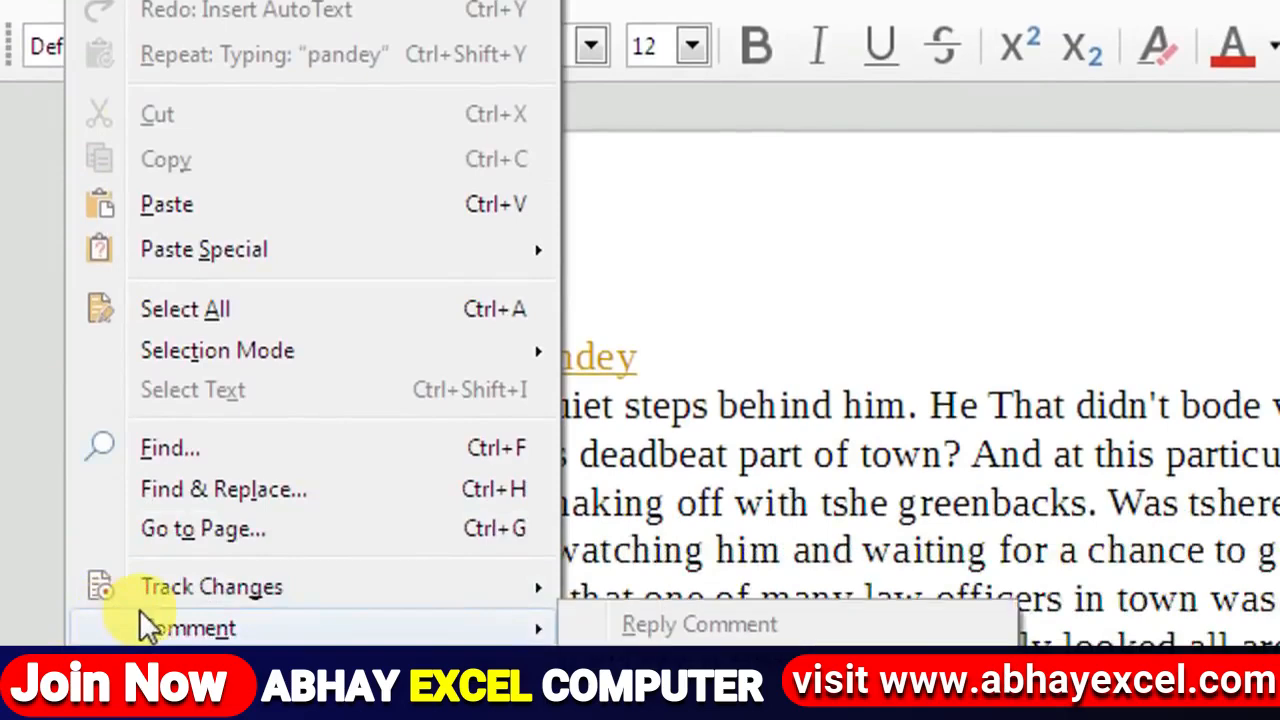
mouse_move(179, 588)
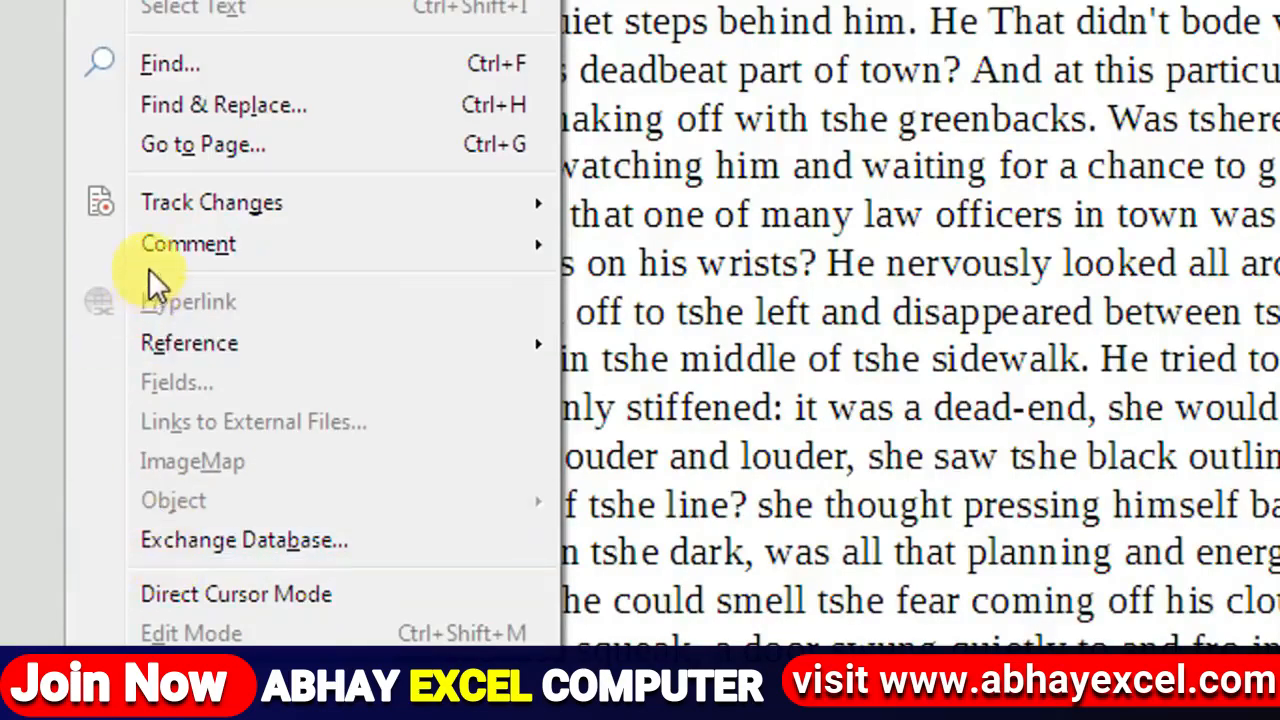
mouse_move(158, 257)
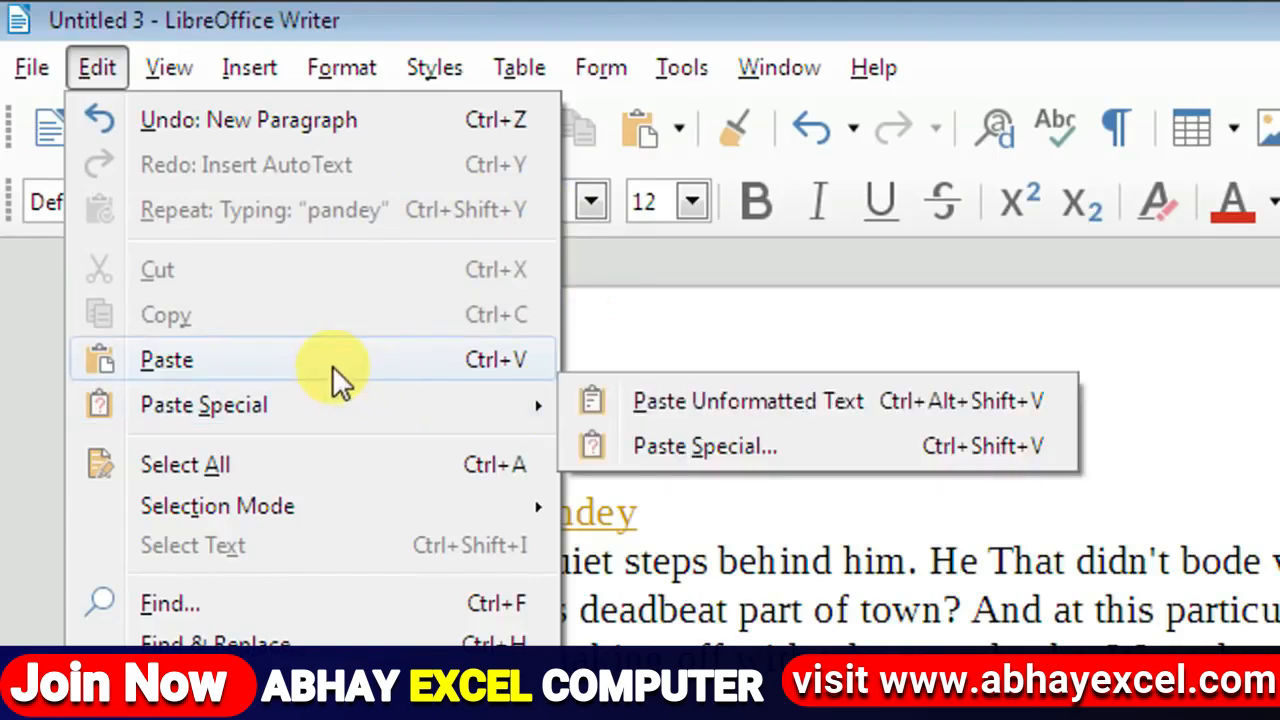
mouse_move(292, 412)
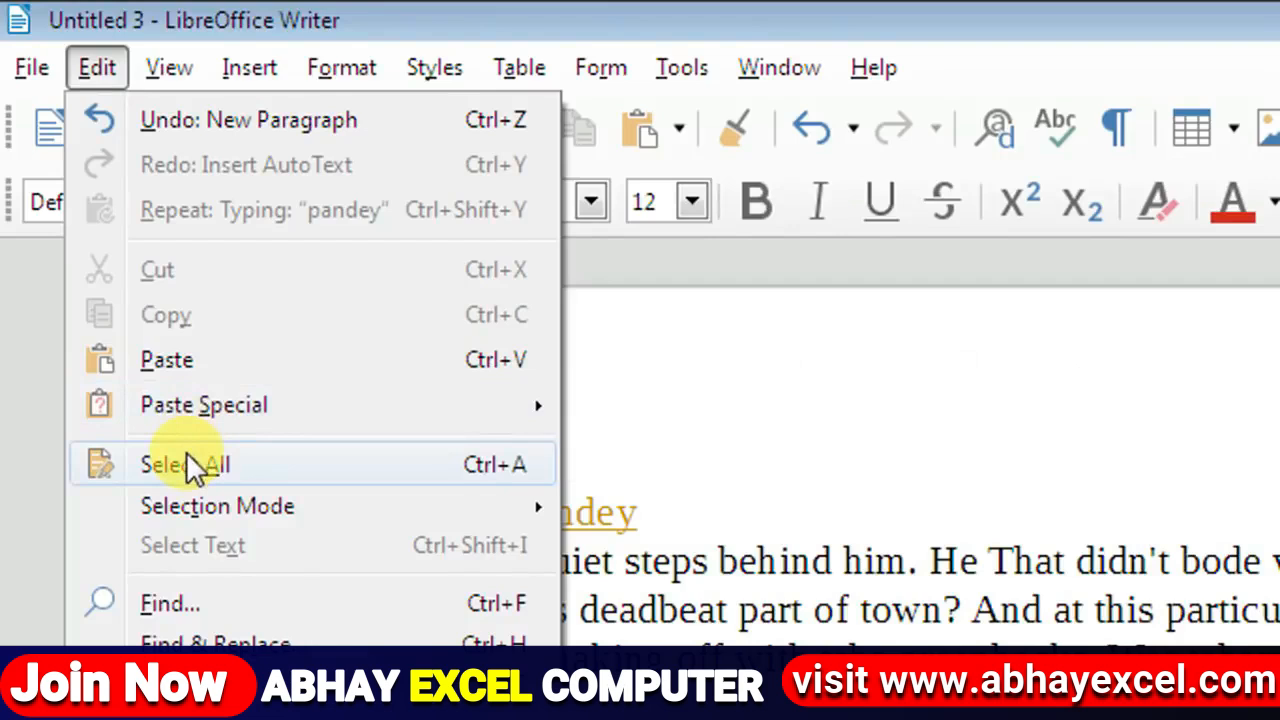
mouse_move(311, 507)
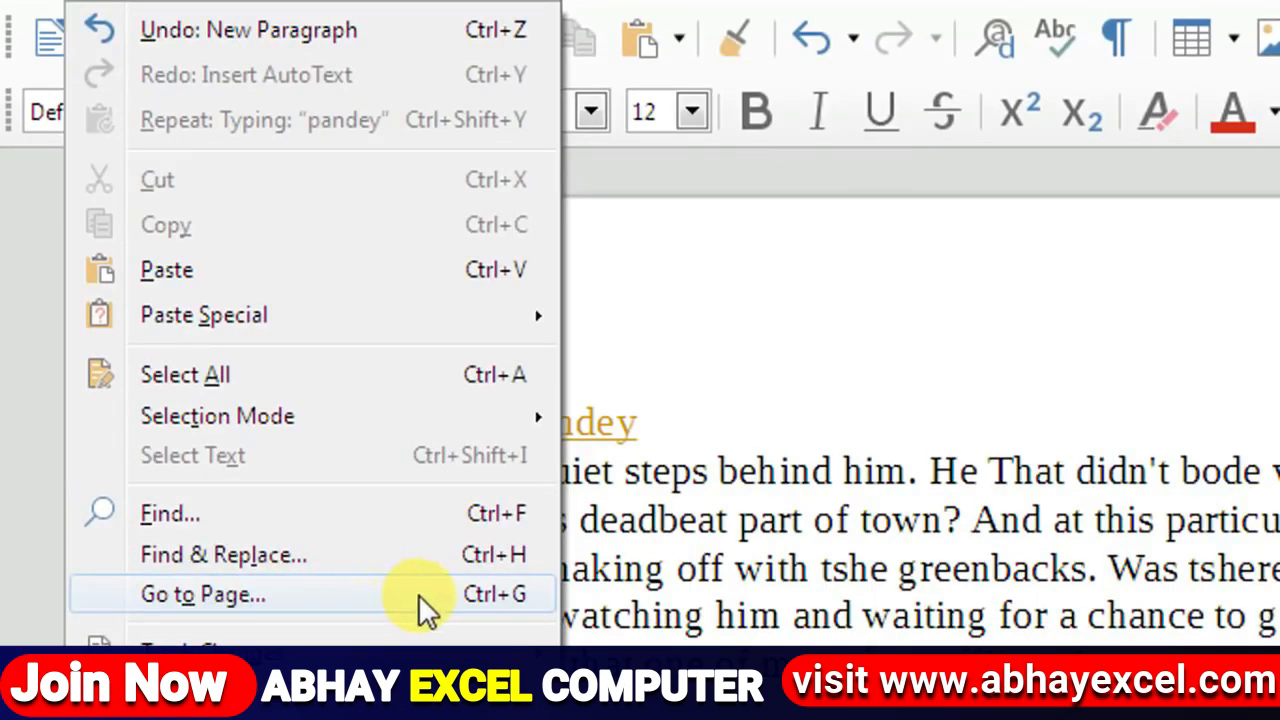
mouse_move(170, 656)
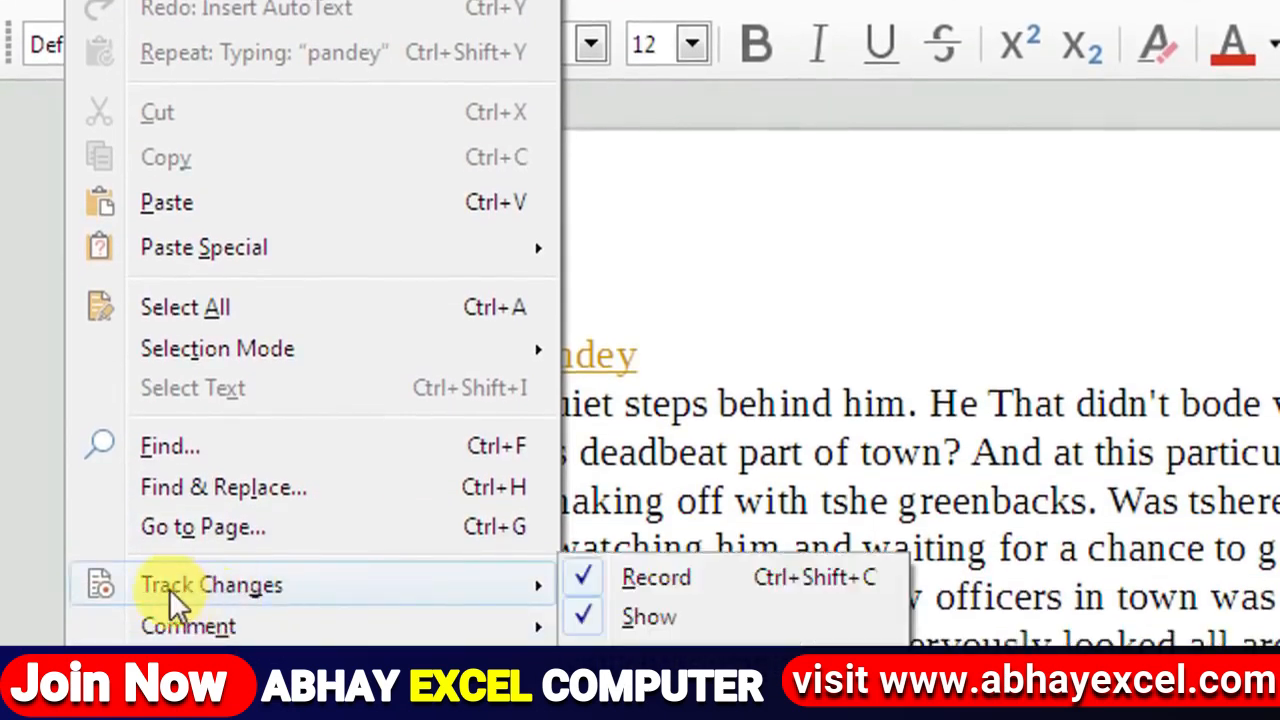